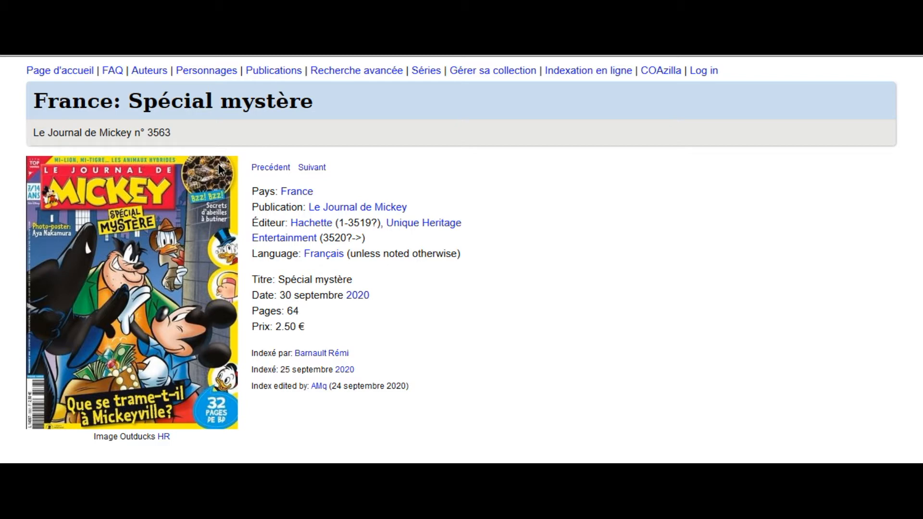
Step: Examine the index page of Le Journal de Mickey n° 3563, including its publication details, entry colour legend and story table
{"action": "scroll", "coordinate": [219, 169], "scroll_direction": "down", "scroll_amount": 1}
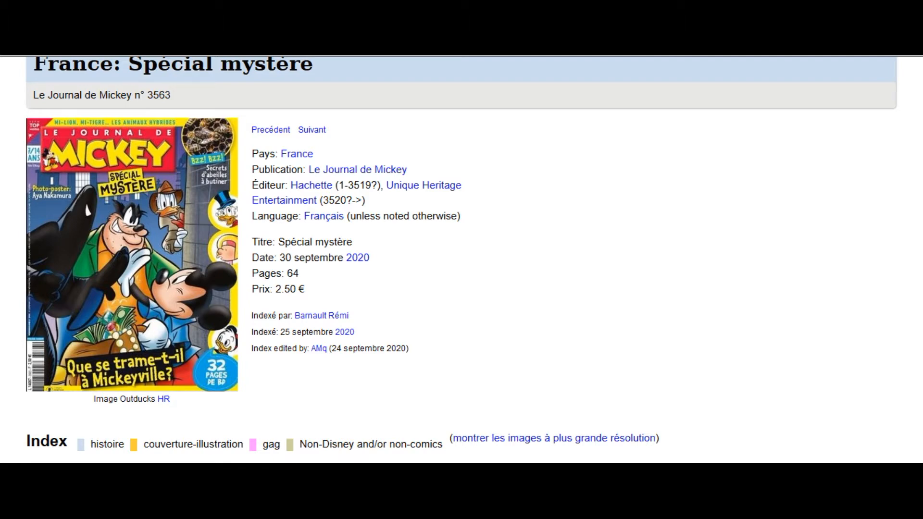
{"action": "scroll", "coordinate": [136, 181], "scroll_direction": "down", "scroll_amount": 6}
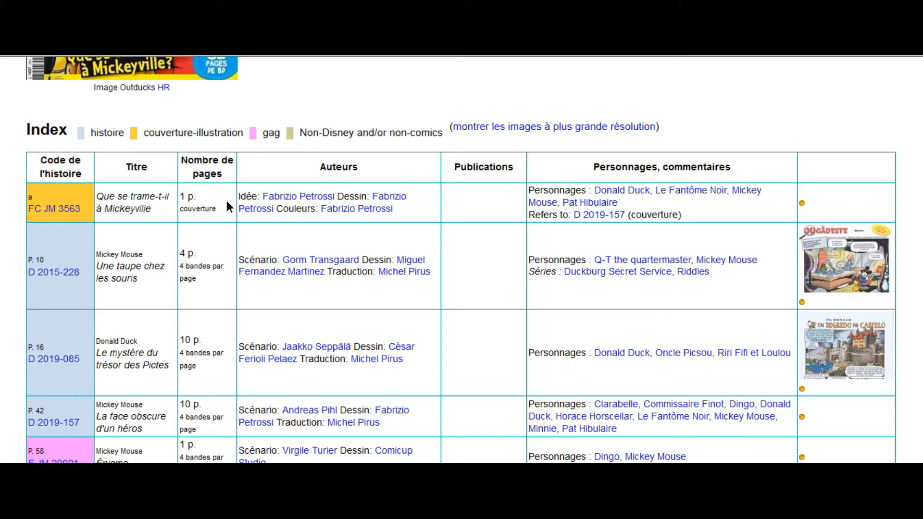
{"action": "scroll", "coordinate": [226, 201], "scroll_direction": "up", "scroll_amount": 2}
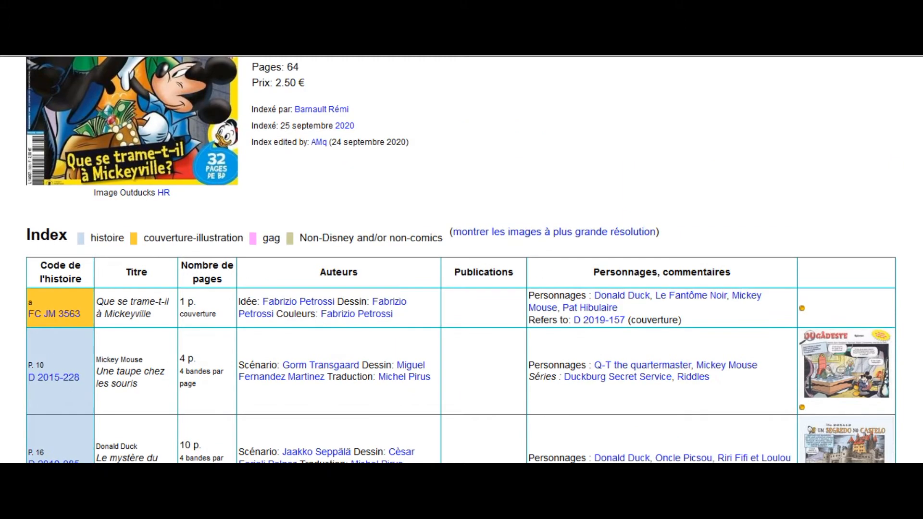
{"action": "scroll", "coordinate": [301, 254], "scroll_direction": "up", "scroll_amount": 1}
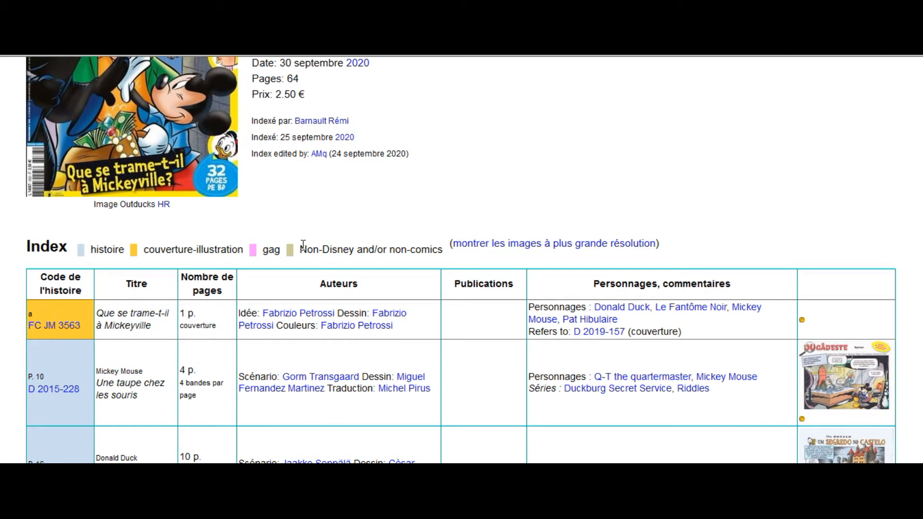
{"action": "triple_click", "coordinate": [303, 246]}
{"action": "left_click", "coordinate": [883, 222]}
{"action": "scroll", "coordinate": [882, 455], "scroll_direction": "up", "scroll_amount": 5}
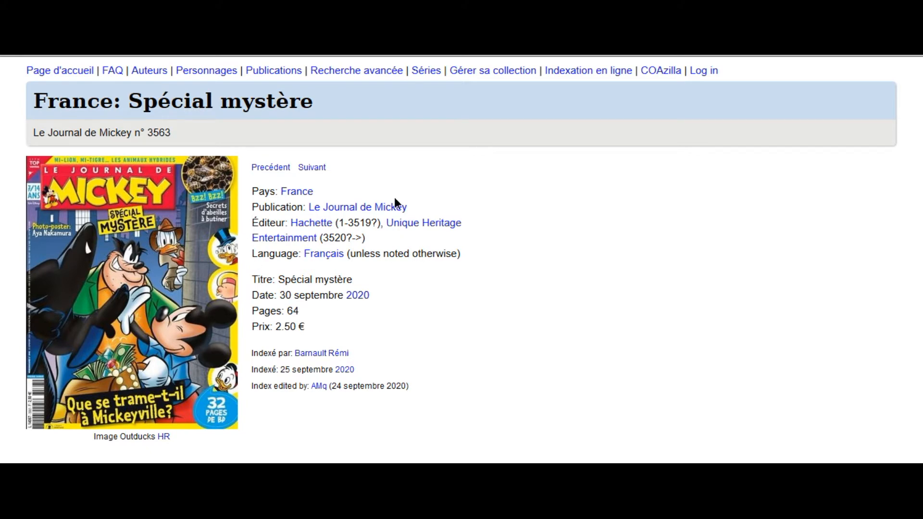
{"action": "scroll", "coordinate": [395, 198], "scroll_direction": "down", "scroll_amount": 1}
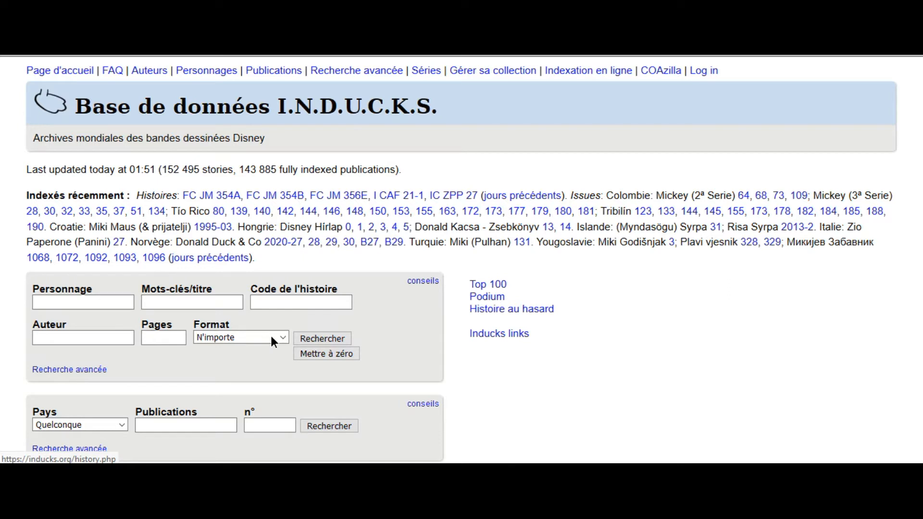
Step: Log in to the Inducks account and open the online indexing page
{"action": "left_click", "coordinate": [704, 72]}
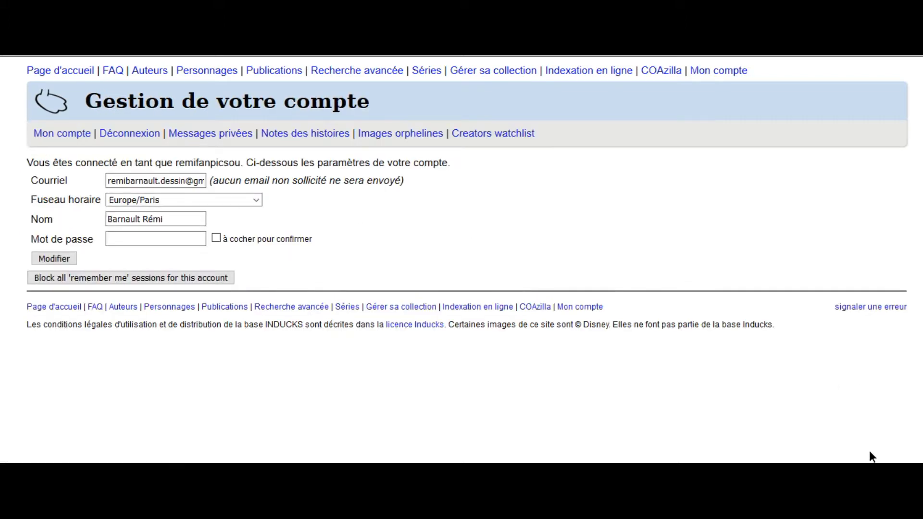
{"action": "left_click", "coordinate": [601, 73]}
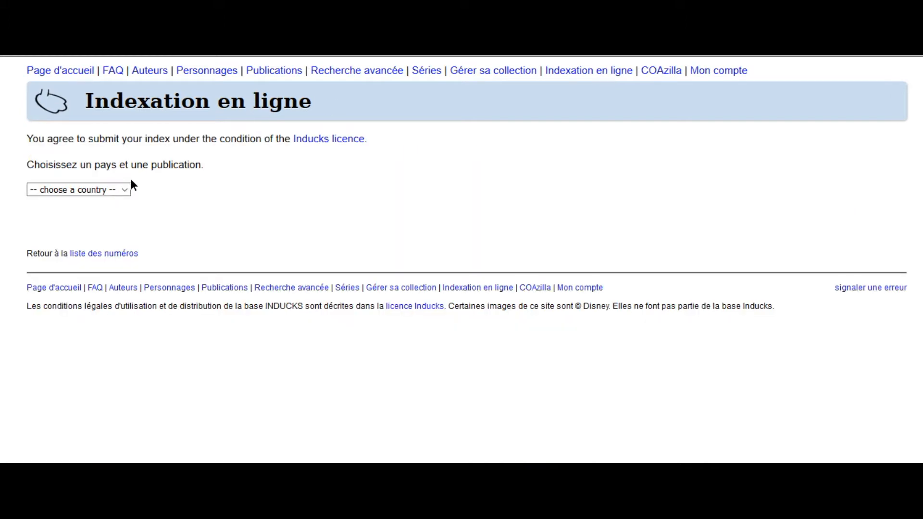
Step: Select France and the Le Journal de Mickey series for indexing, and add issue number 3561
{"action": "left_click", "coordinate": [119, 191]}
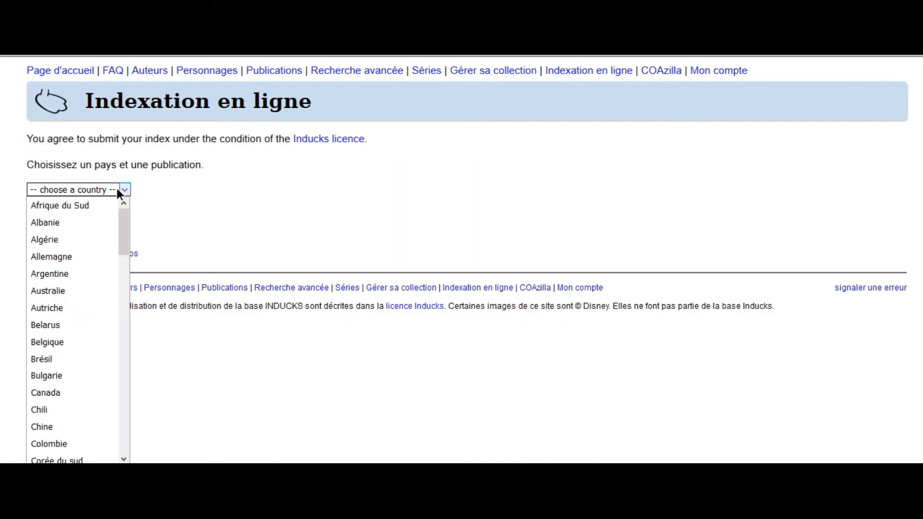
{"action": "left_click", "coordinate": [881, 449]}
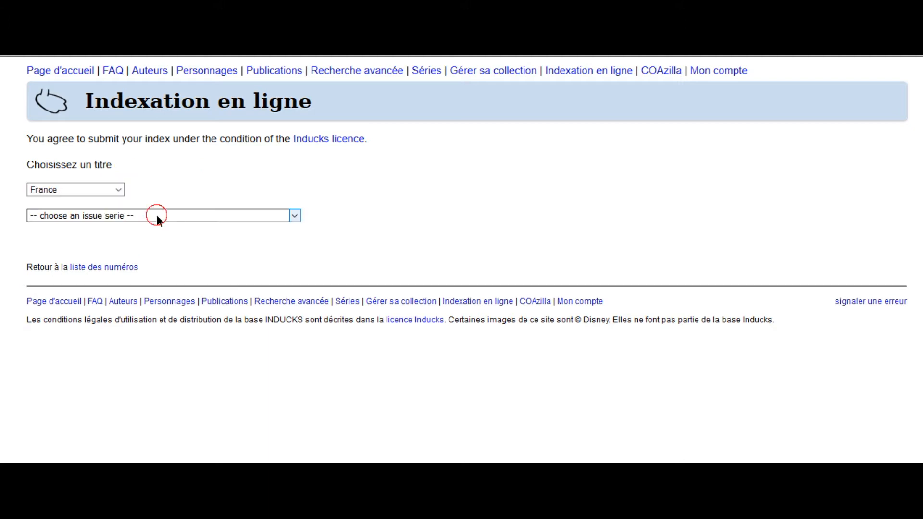
{"action": "left_click", "coordinate": [157, 216]}
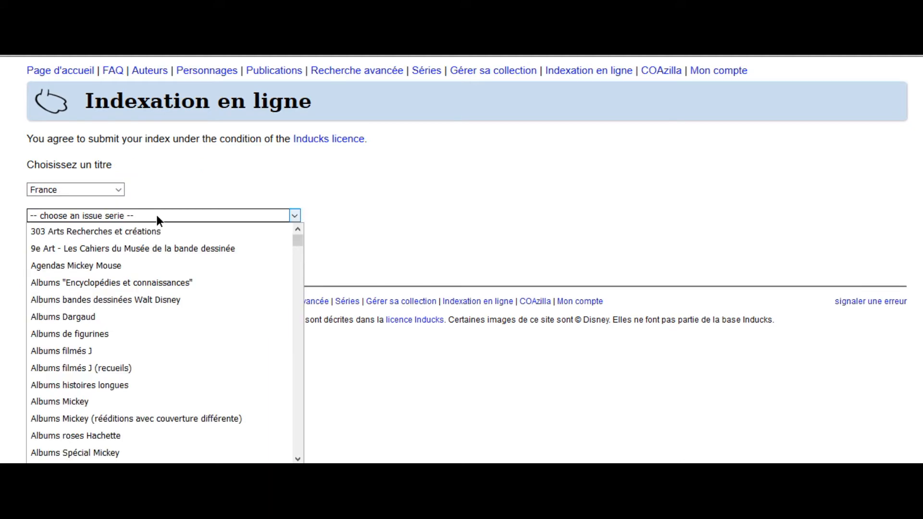
{"action": "left_click_drag", "start_coordinate": [298, 240], "coordinate": [297, 259]}
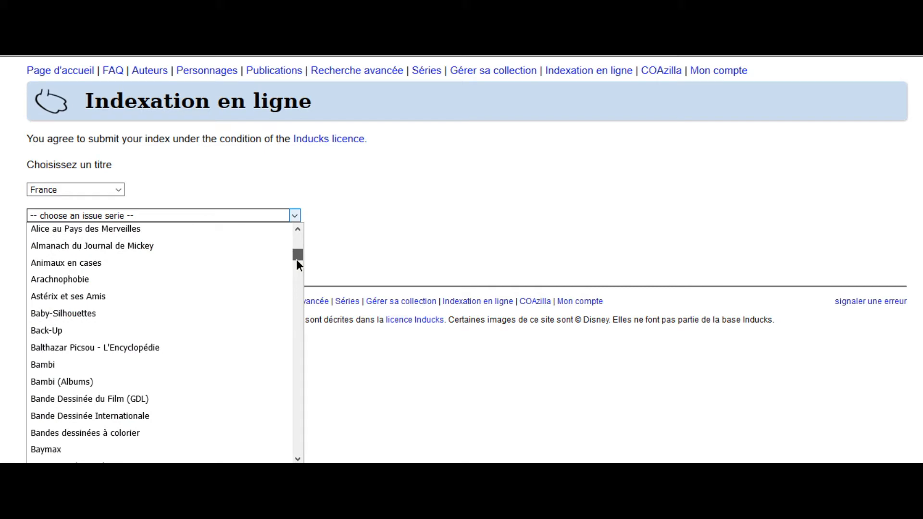
{"action": "left_click_drag", "start_coordinate": [297, 264], "coordinate": [305, 327]}
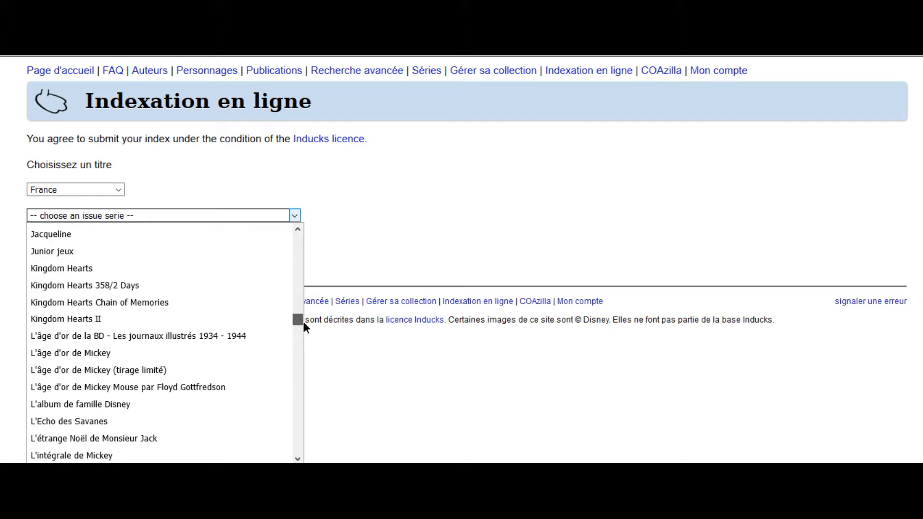
{"action": "left_click_drag", "start_coordinate": [303, 321], "coordinate": [303, 354]}
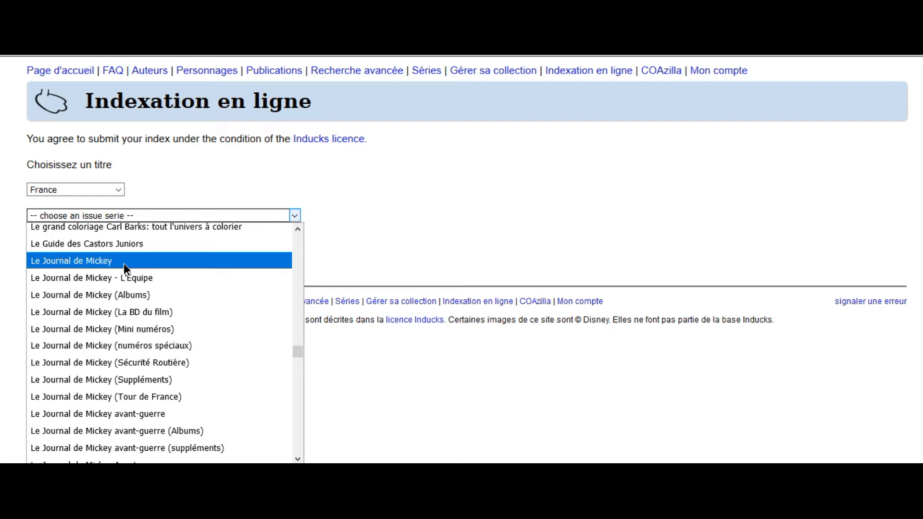
{"action": "left_click", "coordinate": [123, 264]}
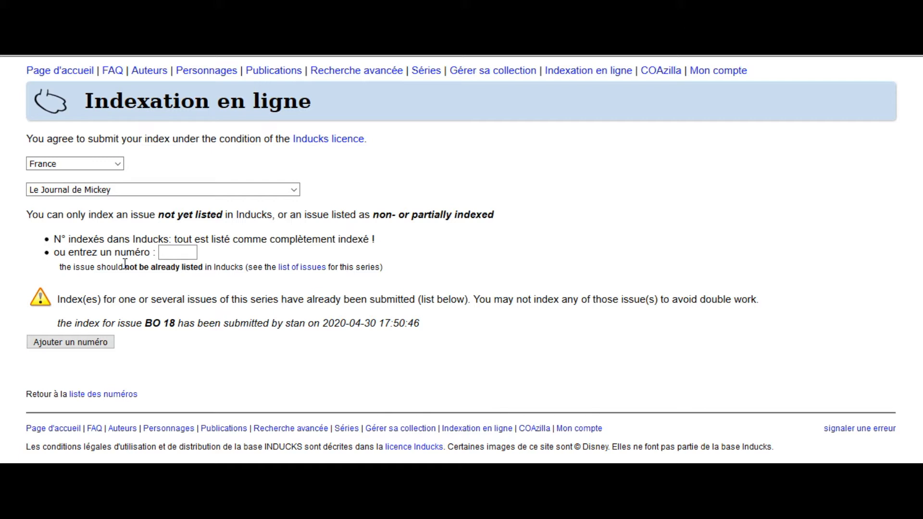
{"action": "left_click", "coordinate": [185, 252]}
{"action": "left_click", "coordinate": [73, 342]}
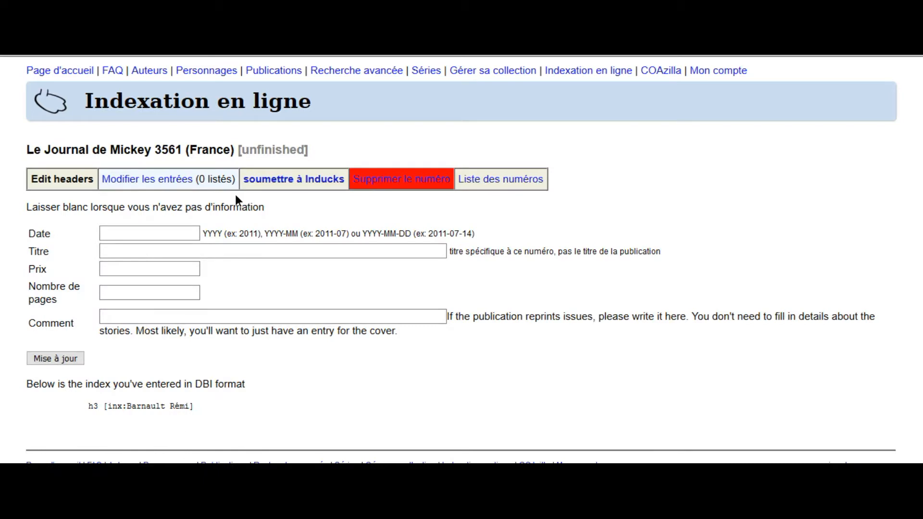
Step: Enter 2020-09-16 as the issue date and "Aventure à la sauce piquante" as the issue title in the header
{"action": "left_click", "coordinate": [162, 228]}
{"action": "left_click", "coordinate": [205, 231]}
{"action": "left_click", "coordinate": [122, 234]}
{"action": "type", "text": "2020"}
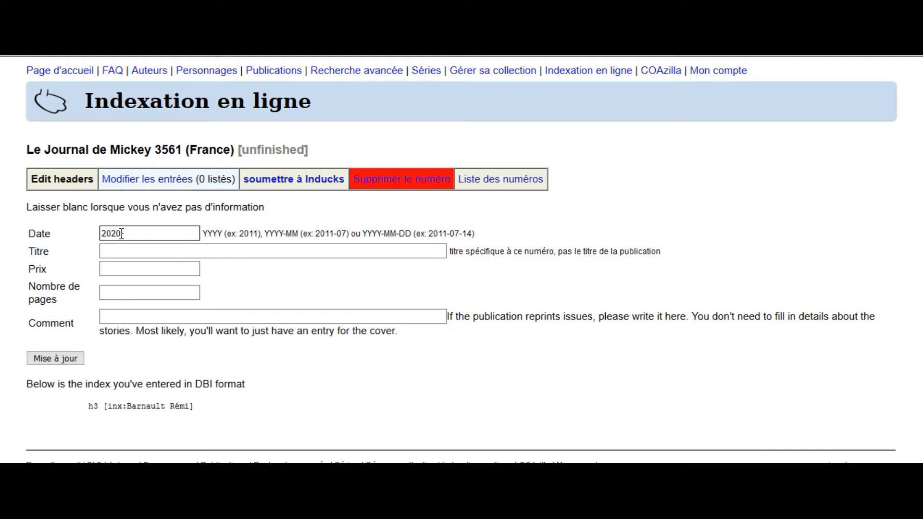
{"action": "type", "text": "-09-16"}
{"action": "left_click", "coordinate": [121, 250]}
{"action": "type", "text": "Ave"}
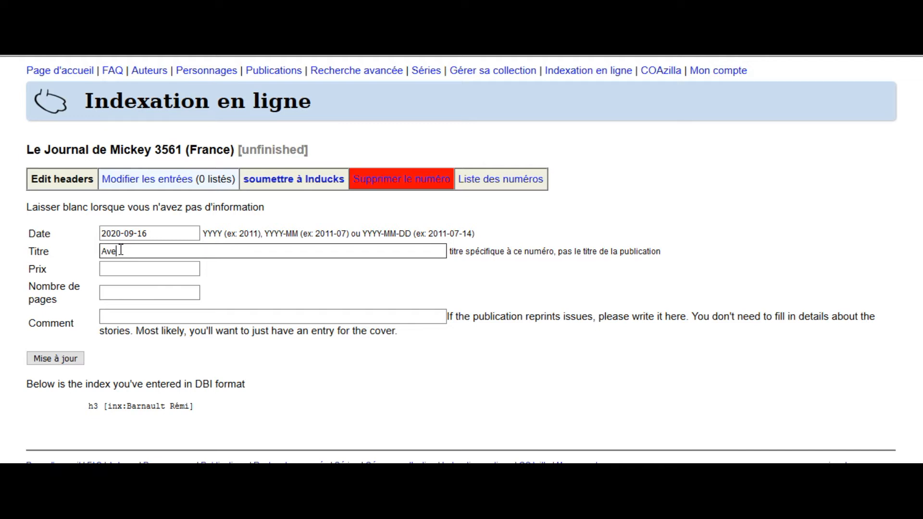
{"action": "type", "text": "nture à la sauce piquant"}
{"action": "type", "text": "e"}
Step: Set the issue's price to 2,50 and page count to 64, leave the comment empty, and save the header
{"action": "left_click", "coordinate": [122, 271]}
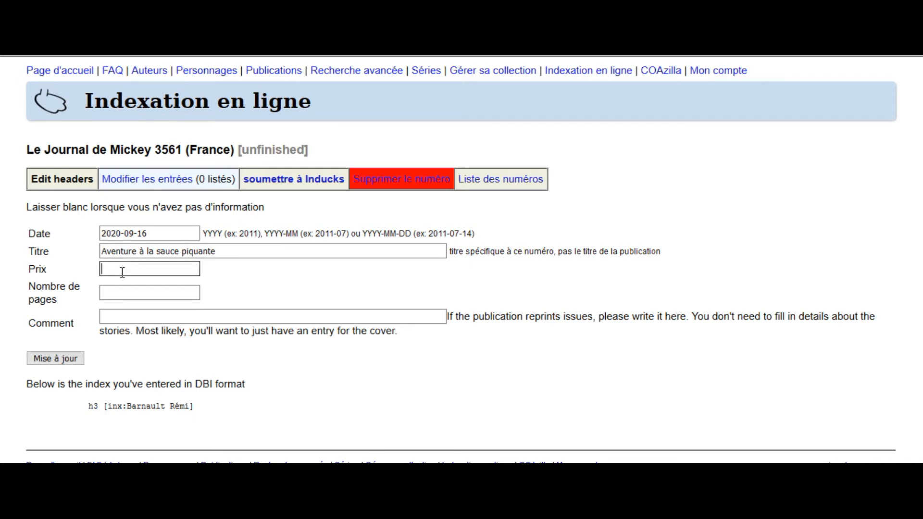
{"action": "type", "text": "2,50"}
{"action": "left_click", "coordinate": [114, 293]}
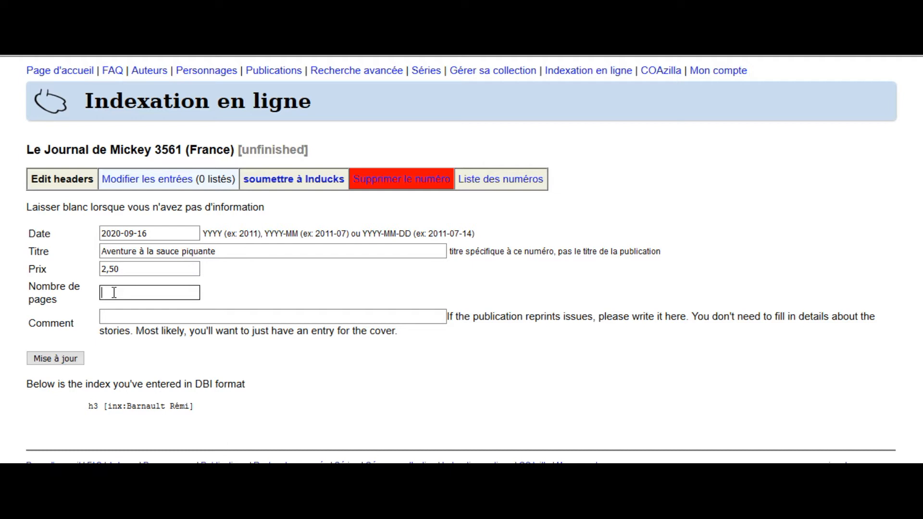
{"action": "type", "text": "64"}
{"action": "left_click", "coordinate": [249, 314]}
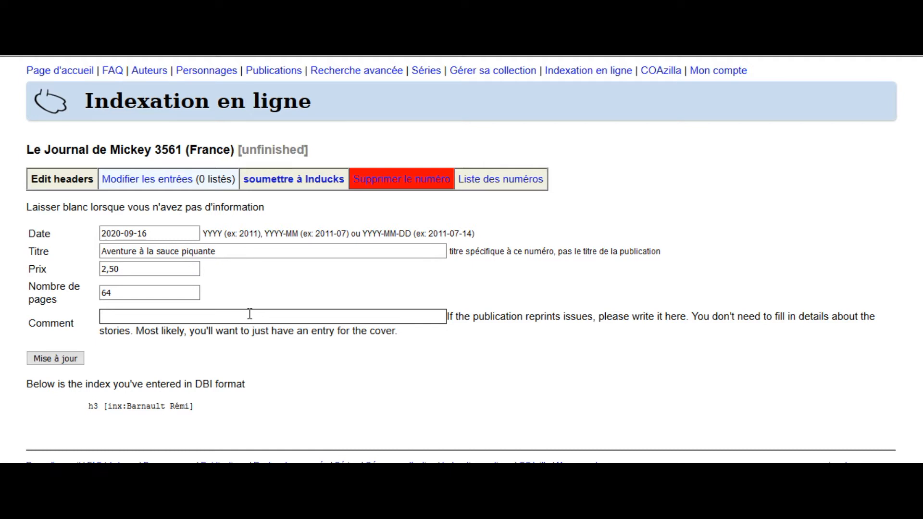
{"action": "left_click", "coordinate": [246, 314]}
{"action": "left_click", "coordinate": [55, 360]}
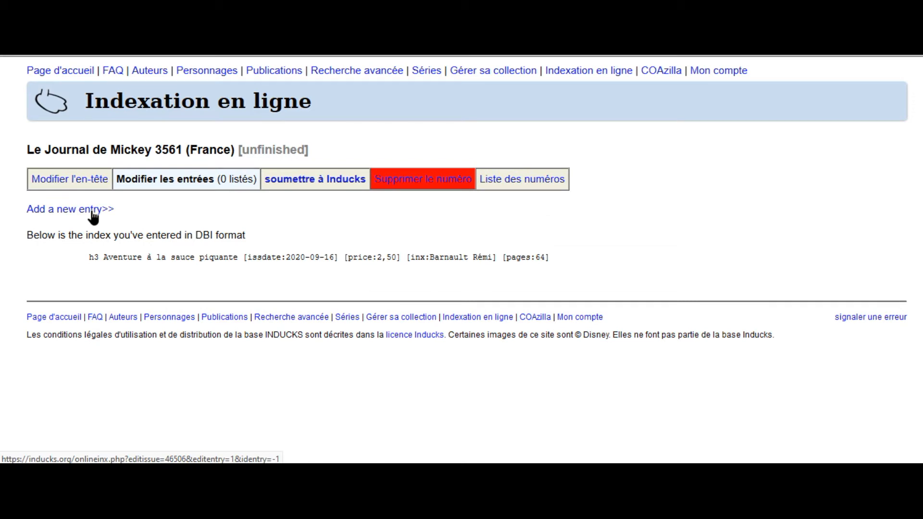
Step: Add a new entry to the issue with the layout "couverture" and 1 page, leaving its title empty
{"action": "left_click", "coordinate": [93, 211]}
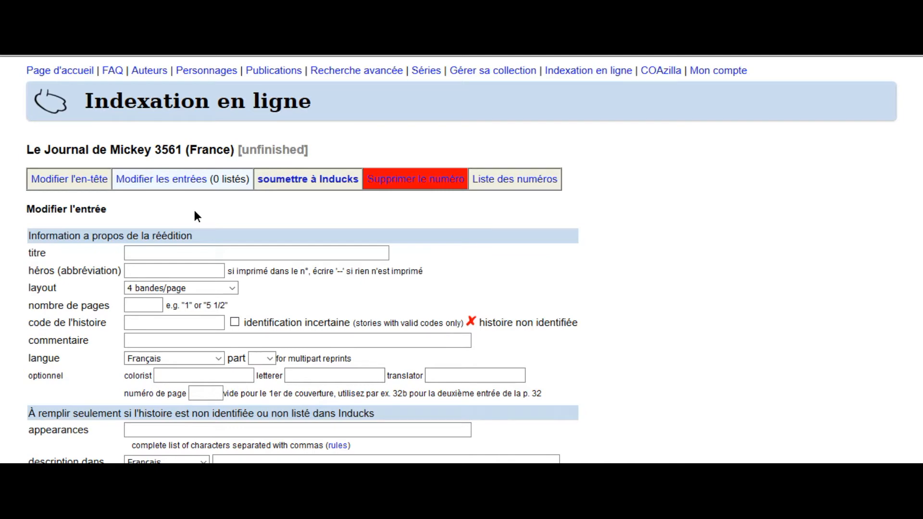
{"action": "scroll", "coordinate": [195, 212], "scroll_direction": "down", "scroll_amount": 1}
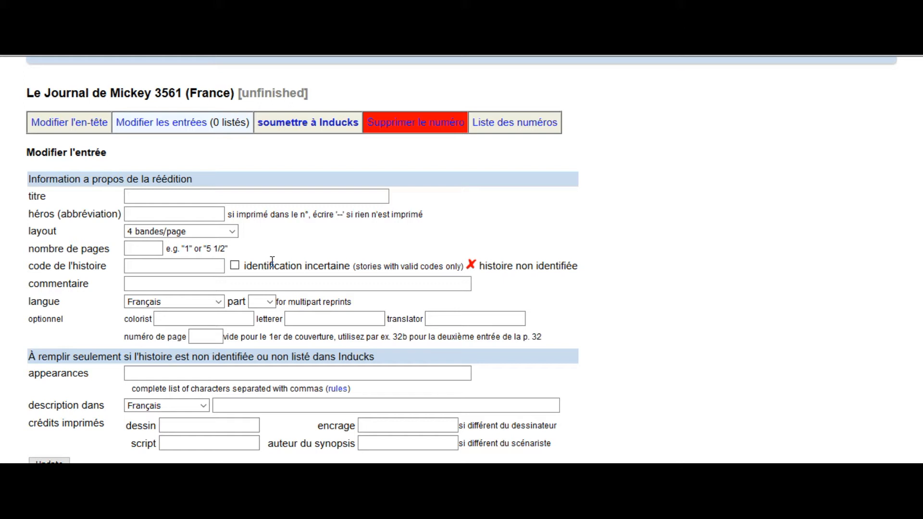
{"action": "left_click", "coordinate": [178, 197]}
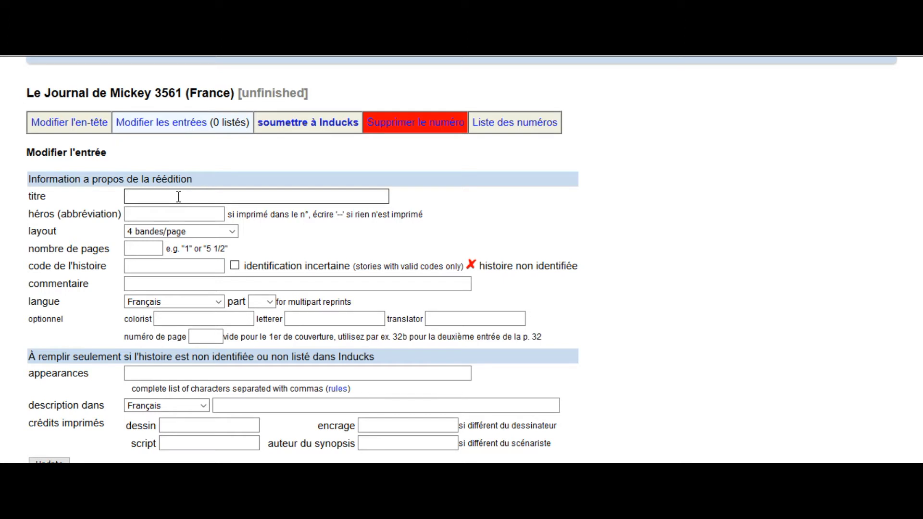
{"action": "left_click", "coordinate": [167, 231]}
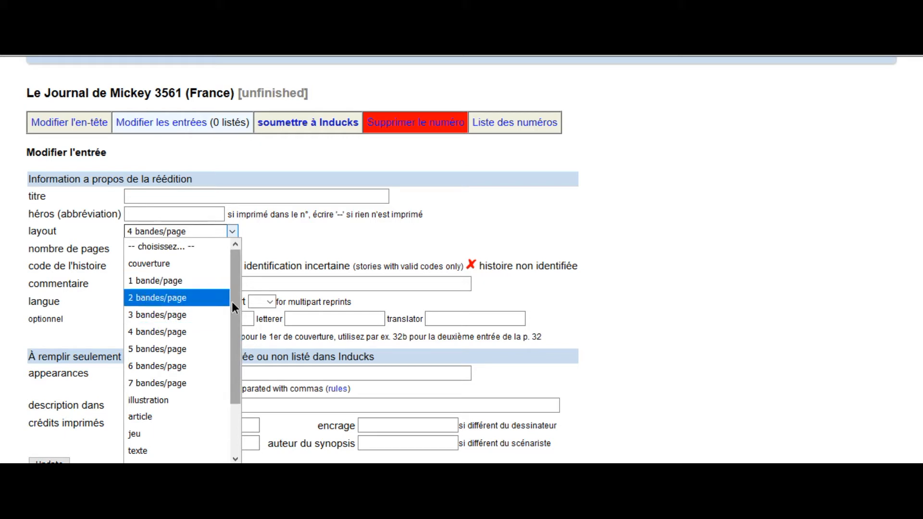
{"action": "scroll", "coordinate": [232, 301], "scroll_direction": "down", "scroll_amount": 1}
{"action": "scroll", "coordinate": [215, 293], "scroll_direction": "up", "scroll_amount": 1}
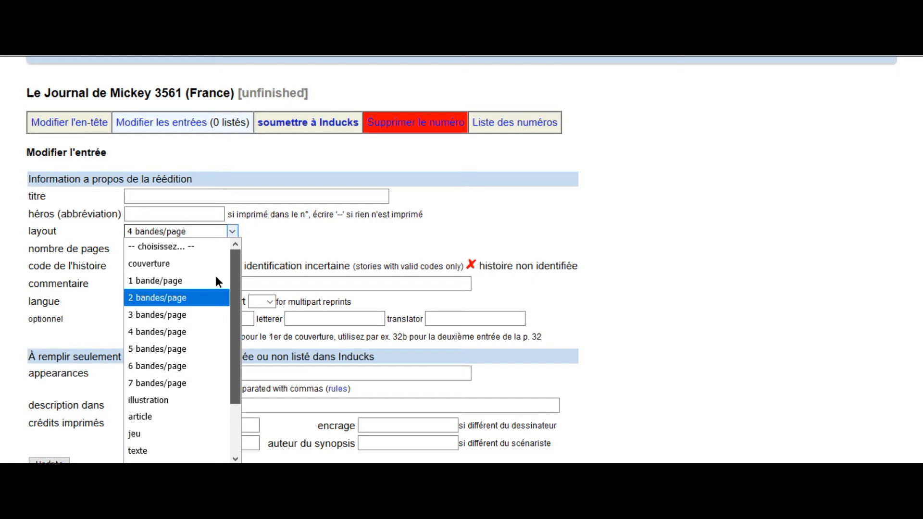
{"action": "scroll", "coordinate": [216, 278], "scroll_direction": "down", "scroll_amount": 1}
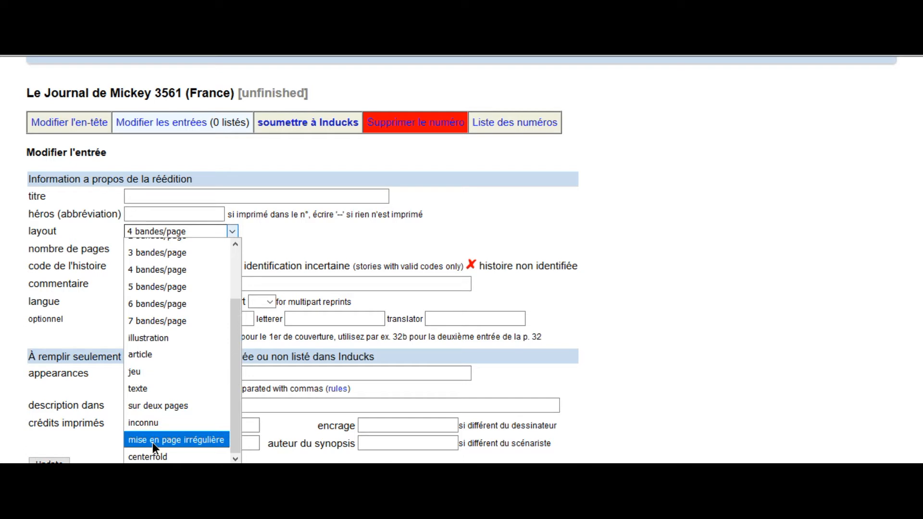
{"action": "left_click", "coordinate": [143, 245]}
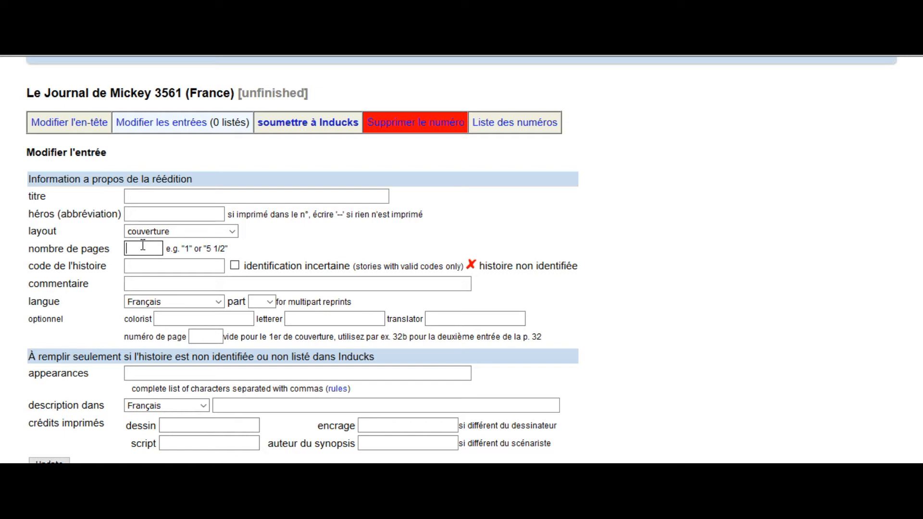
{"action": "type", "text": "1"}
{"action": "left_click", "coordinate": [429, 321]}
{"action": "left_click", "coordinate": [432, 318]}
{"action": "left_click", "coordinate": [443, 320]}
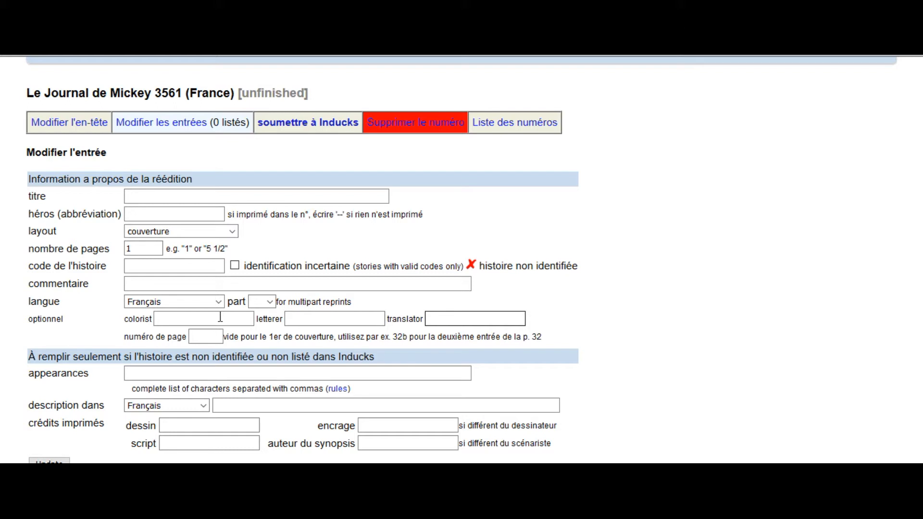
{"action": "left_click", "coordinate": [130, 270]}
{"action": "key", "text": "Tab"}
{"action": "key", "text": "Tab"}
{"action": "key", "text": "Tab"}
{"action": "key", "text": "Tab"}
{"action": "key", "text": "Tab"}
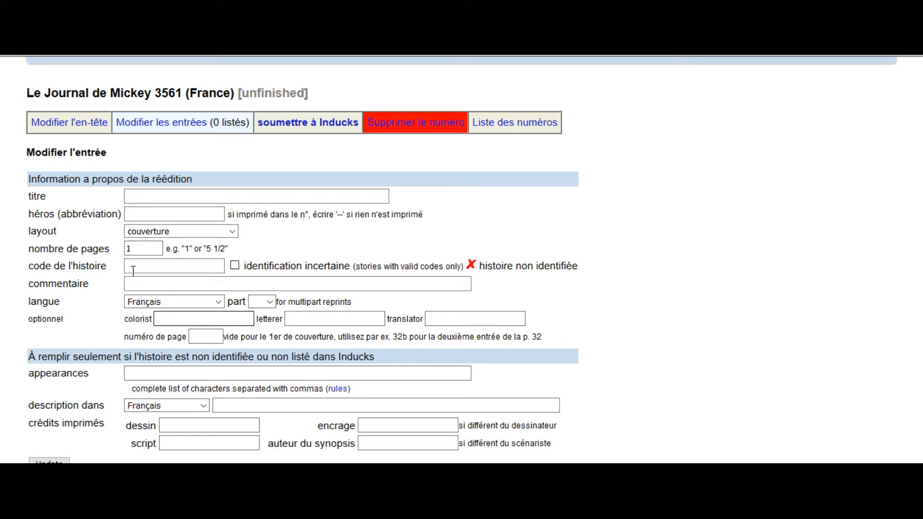
{"action": "left_click", "coordinate": [133, 270]}
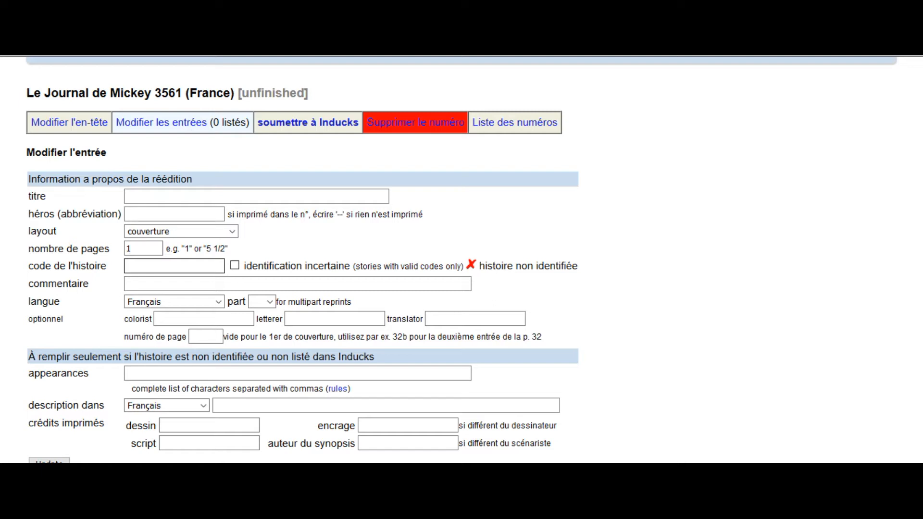
Step: Open the Inducks home page in a new browser tab and look up the story code D 2016-288
{"action": "key", "text": "ctrl+t"}
{"action": "type", "text": "inducks"}
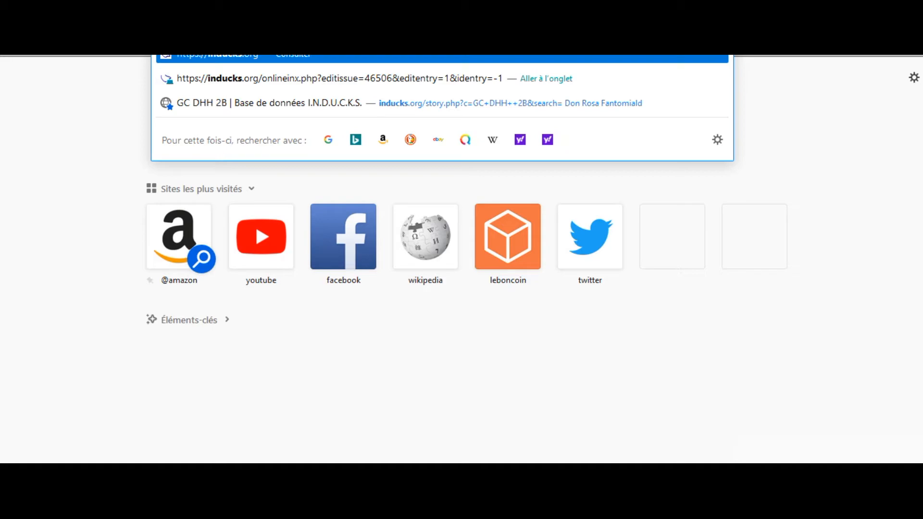
{"action": "key", "text": "Return"}
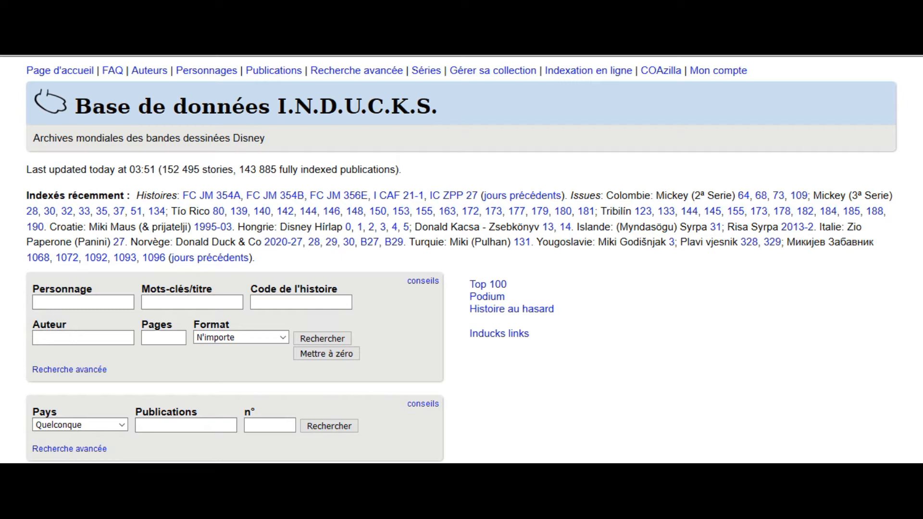
{"action": "left_click", "coordinate": [303, 298]}
{"action": "type", "text": "D 2016-"}
{"action": "type", "text": "288"}
{"action": "key", "text": "Return"}
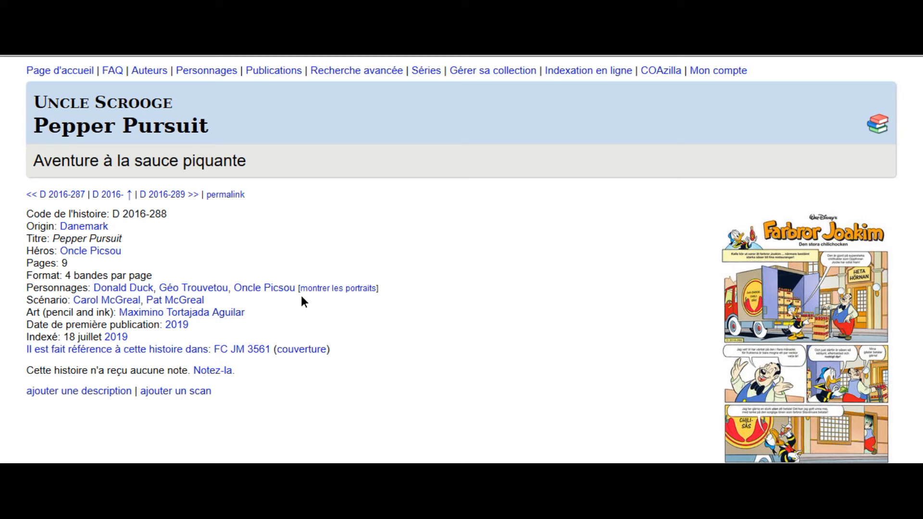
Step: Review the story page for D 2016-288 and set the cover entry's title to "Aventure à la sauce piquante"
{"action": "scroll", "coordinate": [255, 130], "scroll_direction": "down", "scroll_amount": 1}
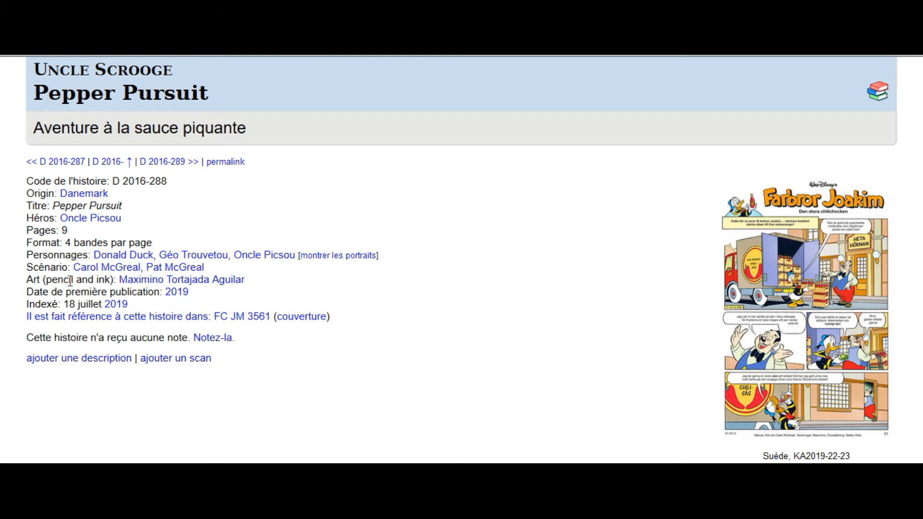
{"action": "scroll", "coordinate": [70, 281], "scroll_direction": "down", "scroll_amount": 3}
{"action": "scroll", "coordinate": [70, 282], "scroll_direction": "up", "scroll_amount": 4}
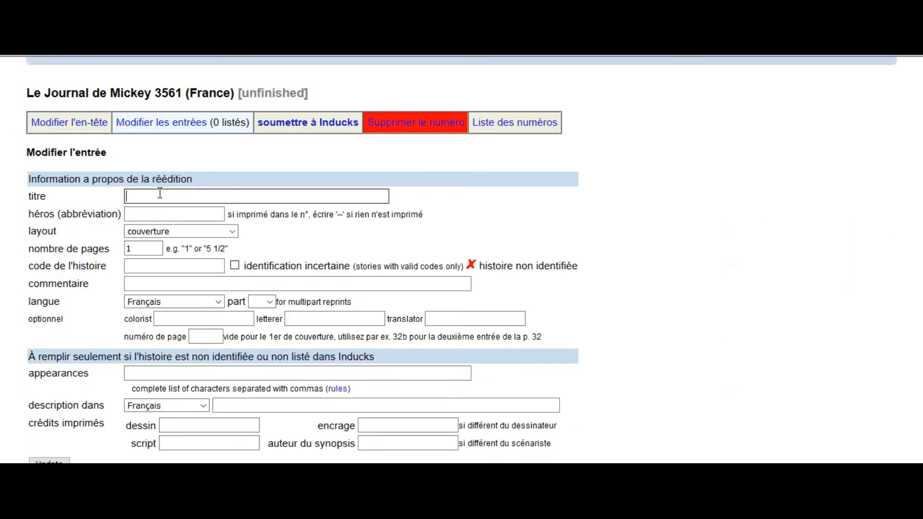
{"action": "type", "text": "Avent"}
{"action": "type", "text": "ure à la sauce piquante"}
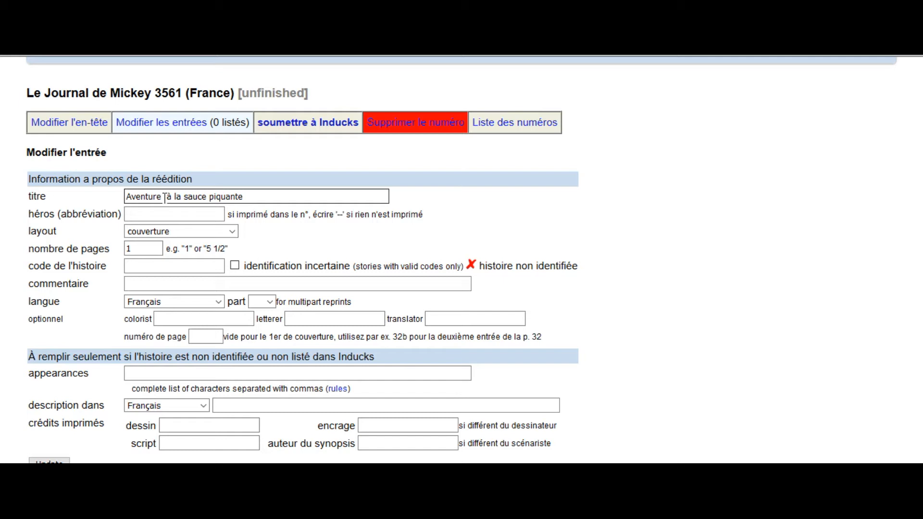
{"action": "left_click", "coordinate": [170, 212]}
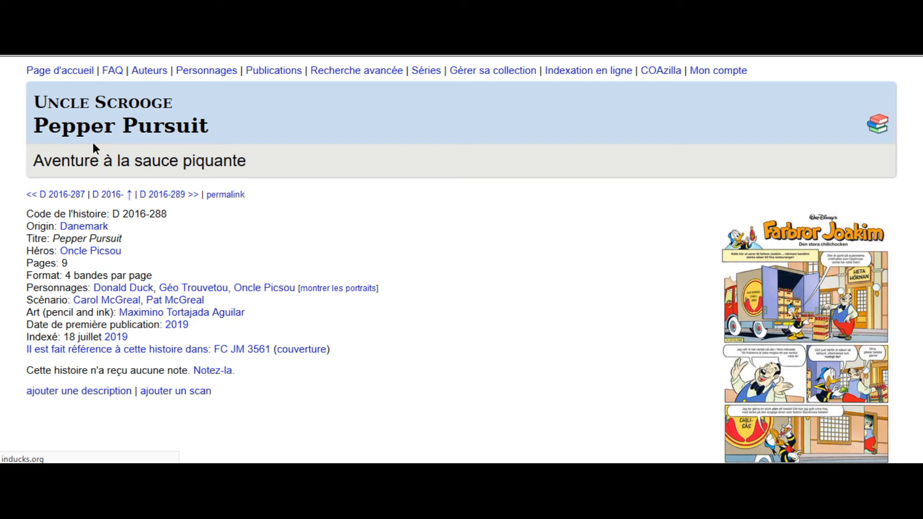
Step: Return to the cover entry from the Inducks home page and set its hero abbreviation to US
{"action": "left_click", "coordinate": [61, 77]}
{"action": "key", "text": "alt+Left"}
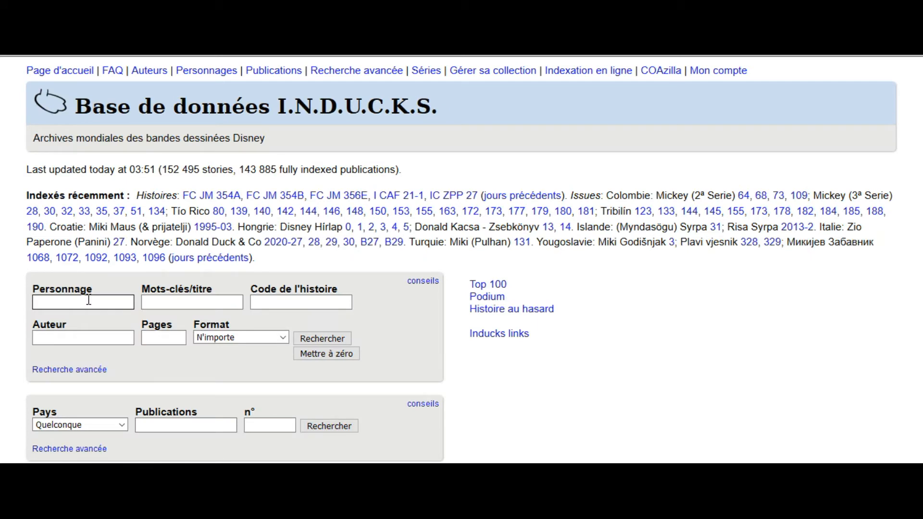
{"action": "key", "text": "alt+Left"}
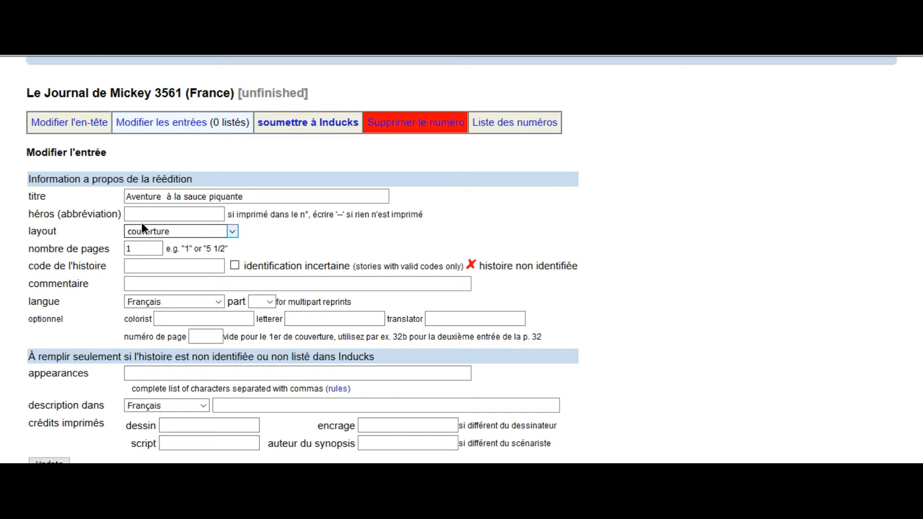
{"action": "left_click", "coordinate": [141, 219]}
{"action": "type", "text": "US"}
{"action": "left_click", "coordinate": [169, 265]}
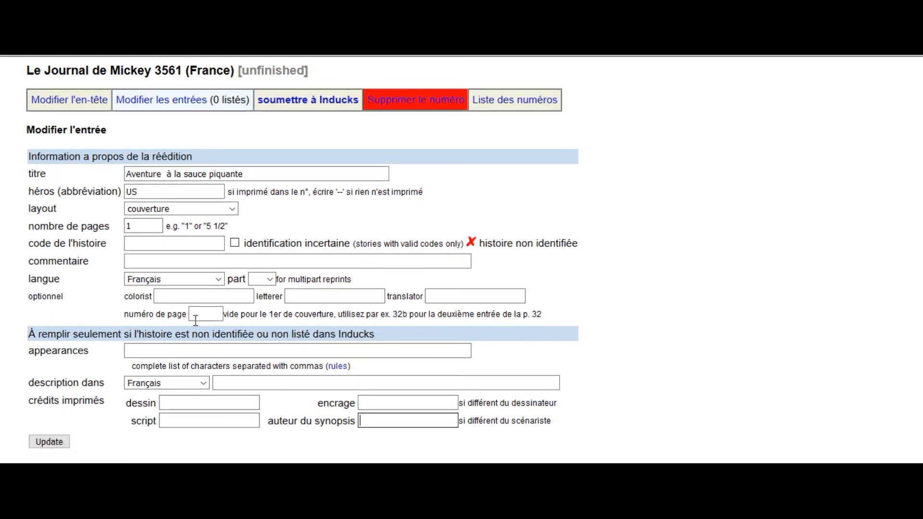
Step: Examine the covers and entry lists of other Le Journal de Mickey issues, going back from 3563 past 3555
{"action": "left_click", "coordinate": [159, 353]}
{"action": "left_click", "coordinate": [143, 247]}
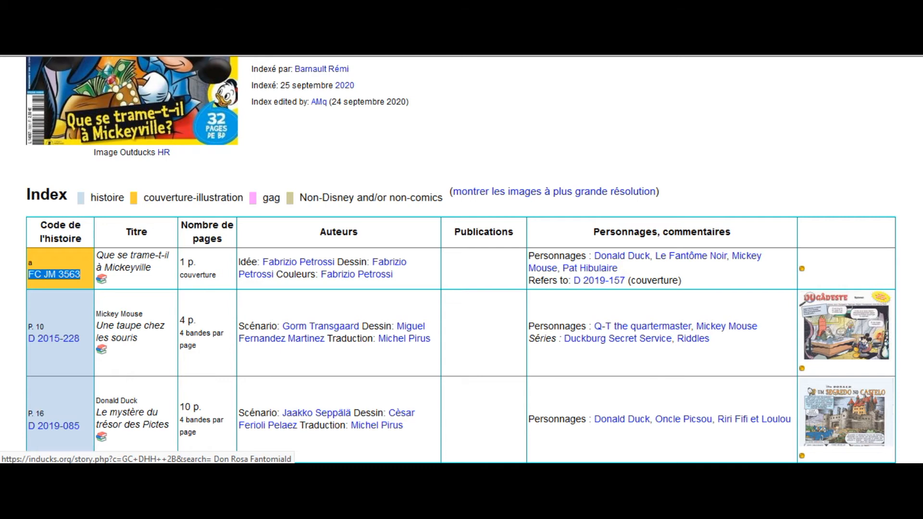
{"action": "scroll", "coordinate": [281, 174], "scroll_direction": "up", "scroll_amount": 6}
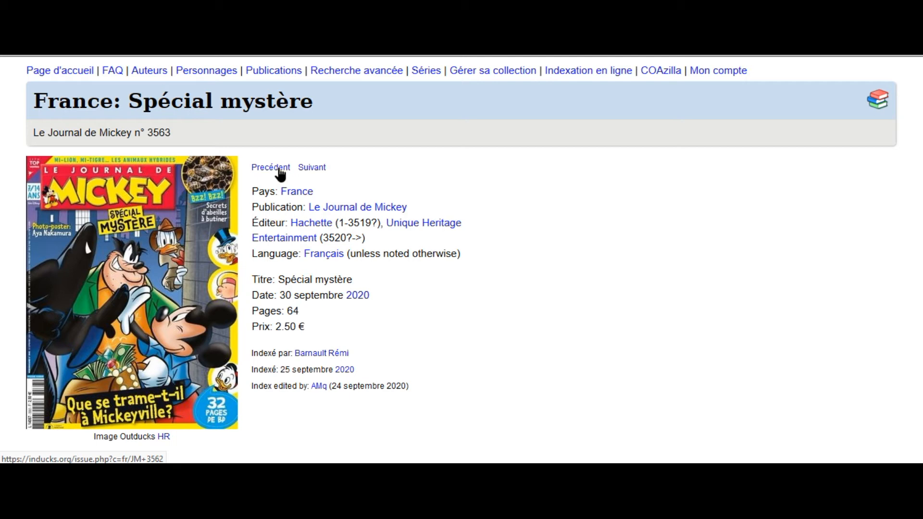
{"action": "left_click", "coordinate": [279, 169]}
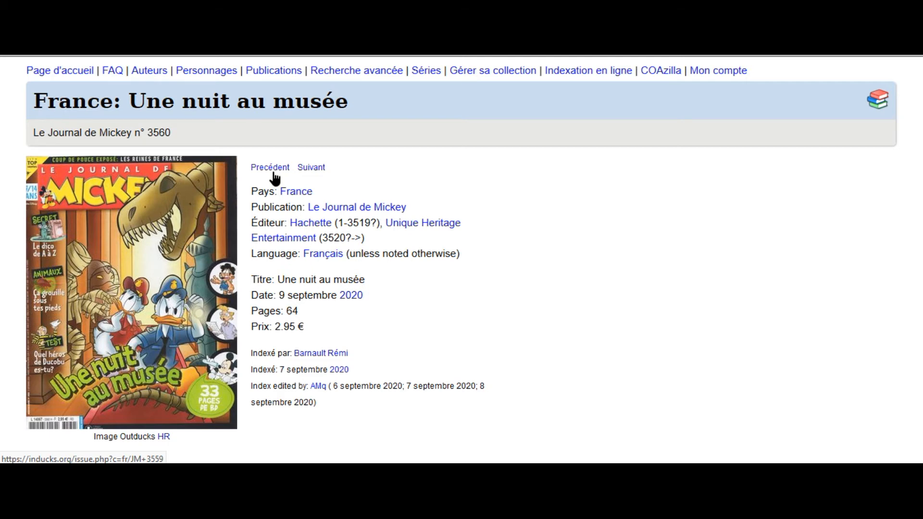
{"action": "left_click", "coordinate": [273, 172]}
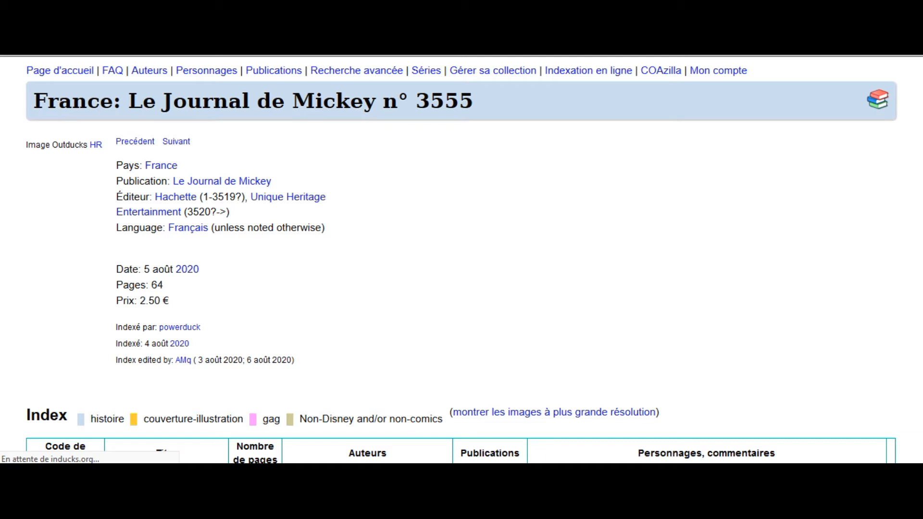
{"action": "scroll", "coordinate": [832, 292], "scroll_direction": "down", "scroll_amount": 8}
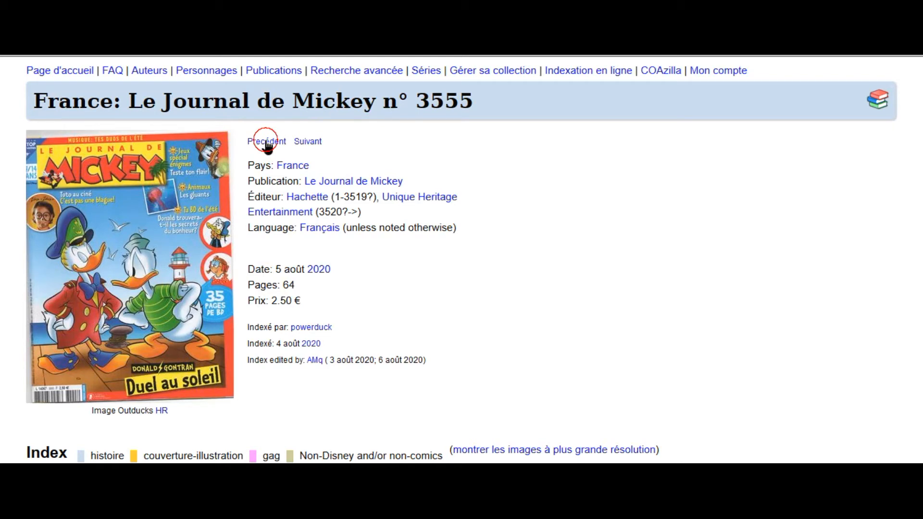
{"action": "left_click", "coordinate": [267, 142]}
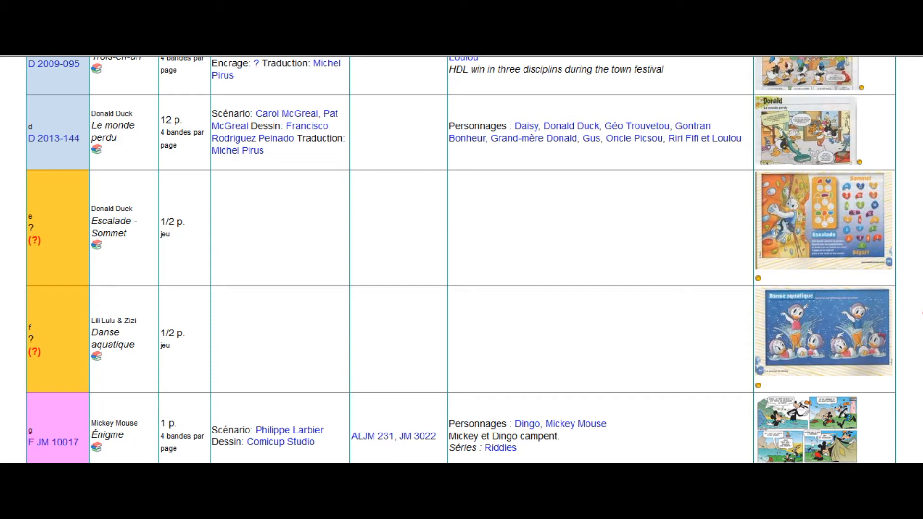
{"action": "scroll", "coordinate": [180, 228], "scroll_direction": "up", "scroll_amount": 8}
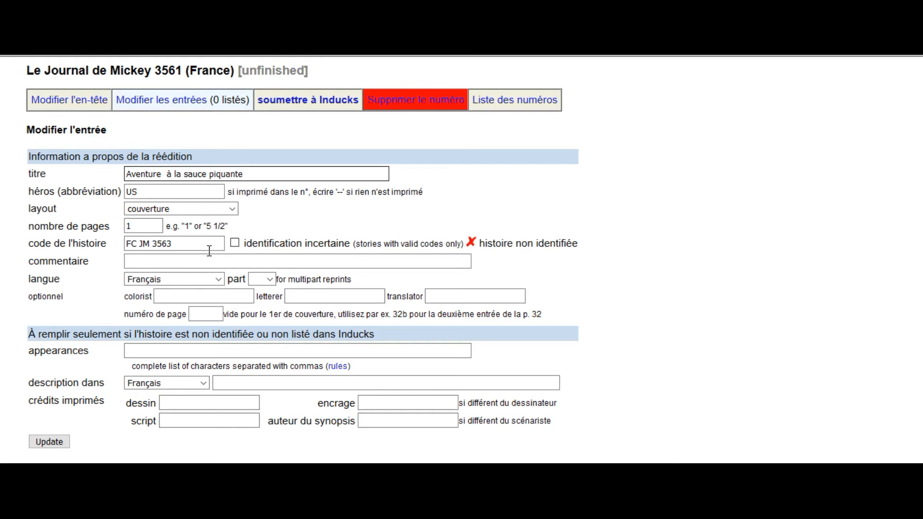
Step: Set the cover entry's story code to FC JM 3561 and its comment to "nouvelle entrée"
{"action": "left_click", "coordinate": [170, 243]}
{"action": "key", "text": "BackSpace"}
{"action": "type", "text": "1"}
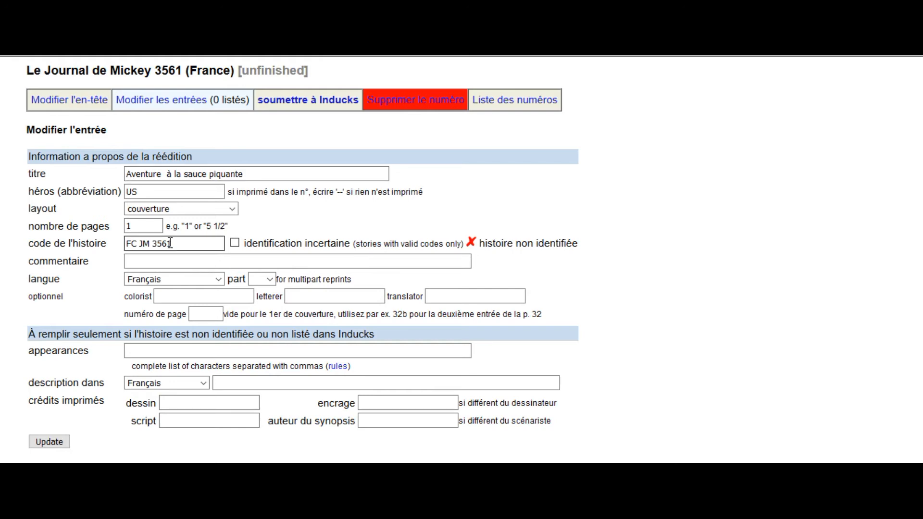
{"action": "key", "text": "Tab"}
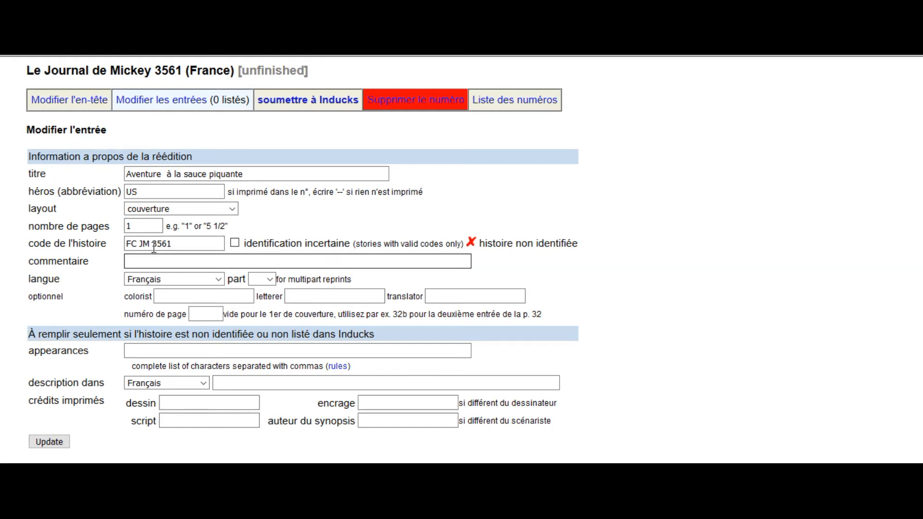
{"action": "type", "text": "nouvelle ientrée"}
Step: List Donald Duck under the cover entry's appearances and leave the French description empty
{"action": "left_click", "coordinate": [194, 351]}
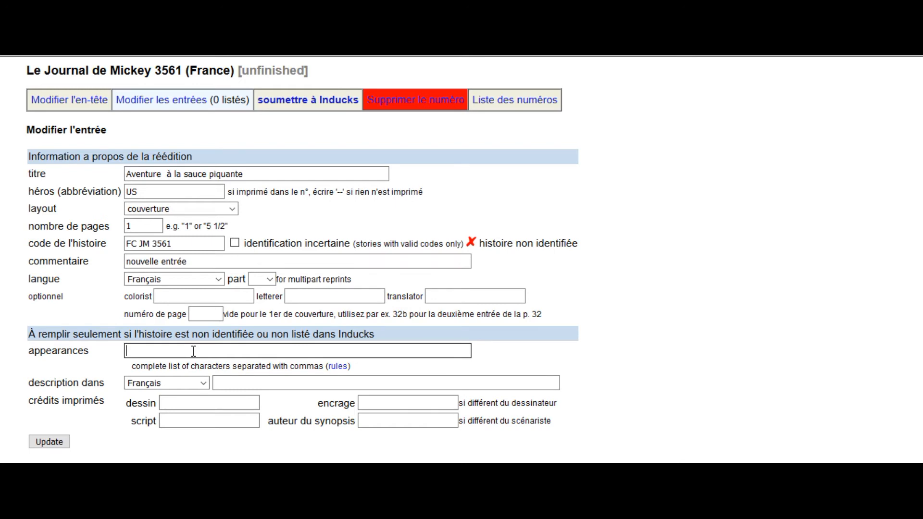
{"action": "type", "text": "Donald Duck"}
{"action": "left_click", "coordinate": [228, 381]}
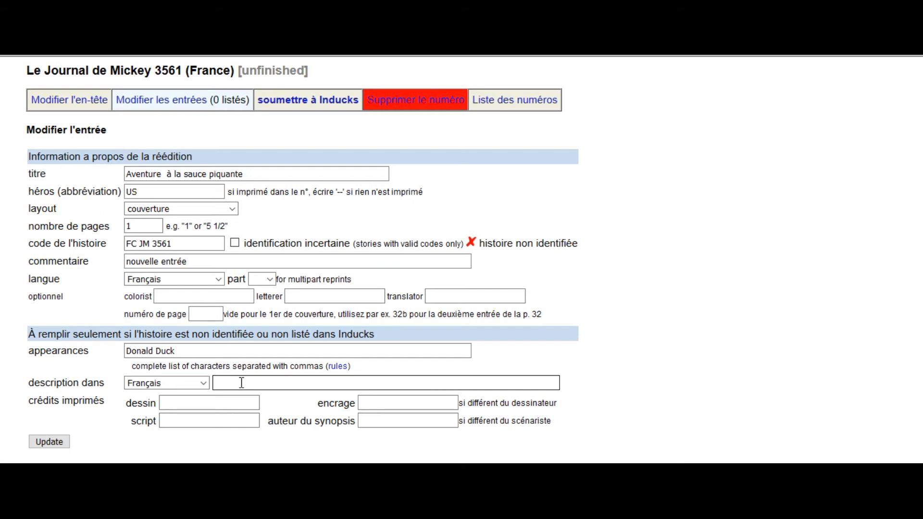
{"action": "type", "text": "Dona"}
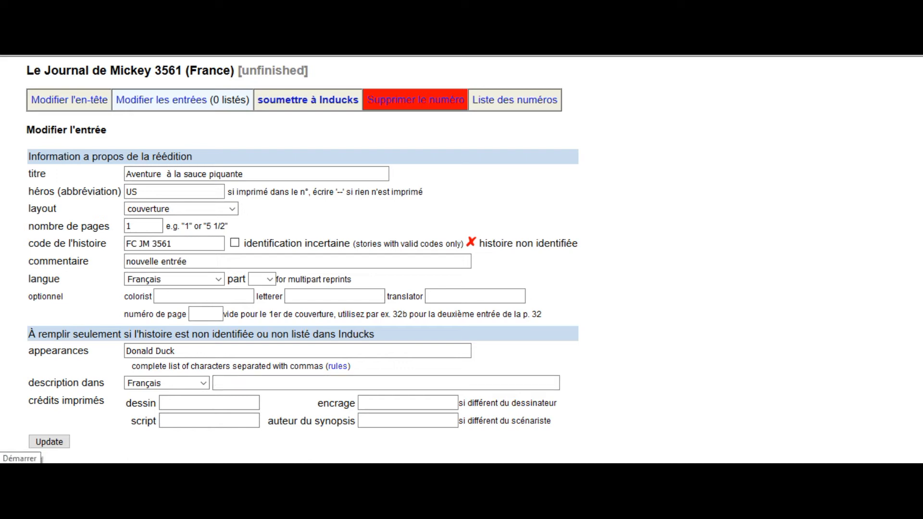
{"action": "left_click", "coordinate": [209, 399]}
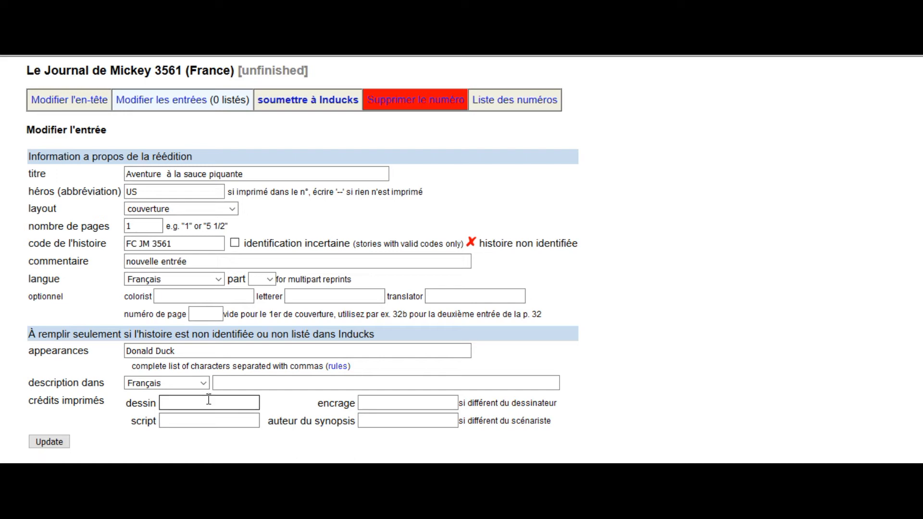
Step: Credit Fabrizio Petrossi for the cover's art, script, synopsis and colours, leave the inking and page number empty, and save the entry
{"action": "type", "text": "Fabrizio Pe"}
{"action": "type", "text": "trossi"}
{"action": "left_click_drag", "start_coordinate": [228, 404], "coordinate": [148, 404]}
{"action": "key", "text": "ctrl+c"}
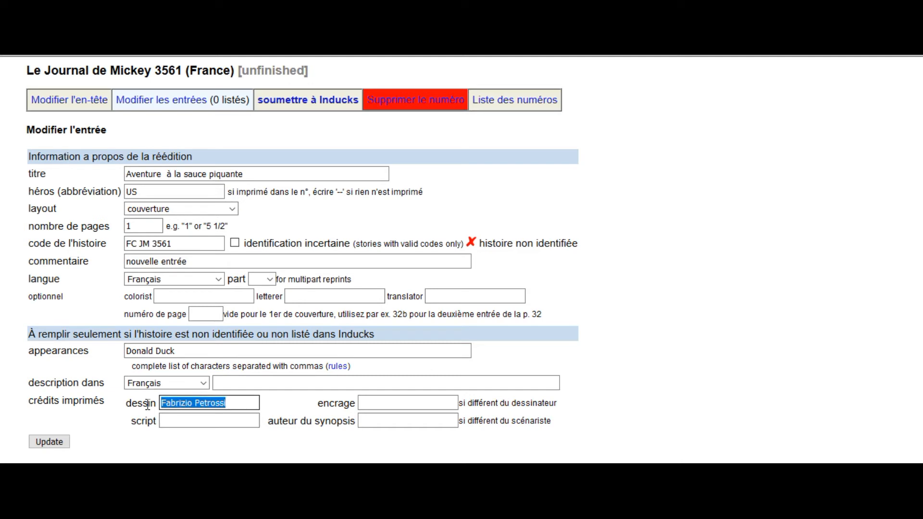
{"action": "left_click", "coordinate": [167, 419]}
{"action": "key", "text": "ctrl+v"}
{"action": "left_click", "coordinate": [394, 405]}
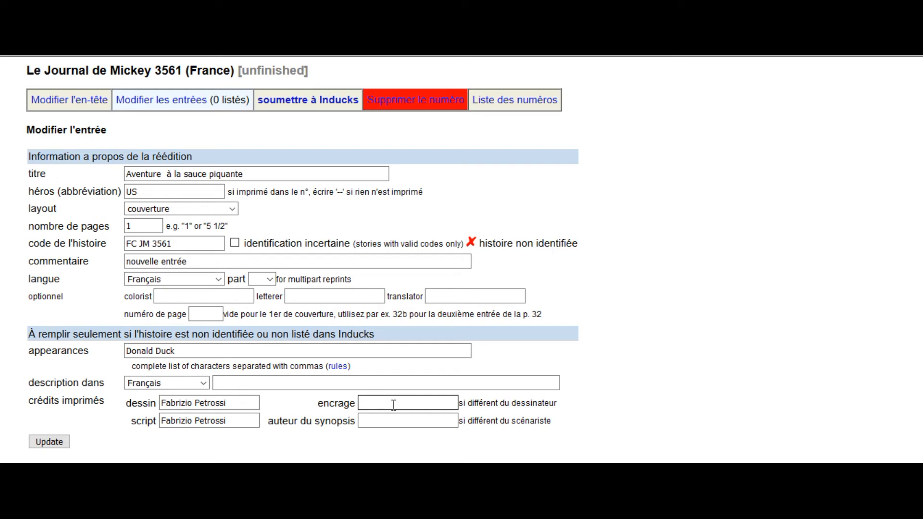
{"action": "left_click", "coordinate": [161, 422]}
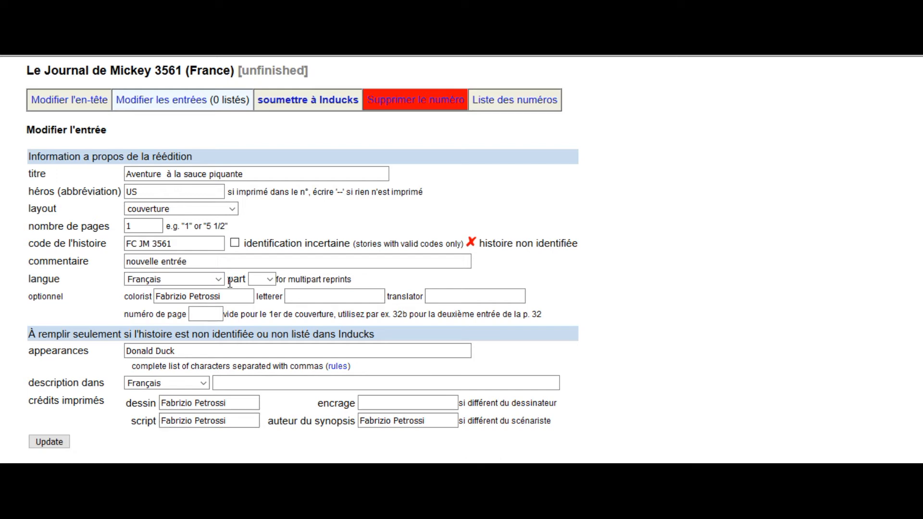
{"action": "left_click", "coordinate": [235, 315]}
{"action": "left_click", "coordinate": [245, 298]}
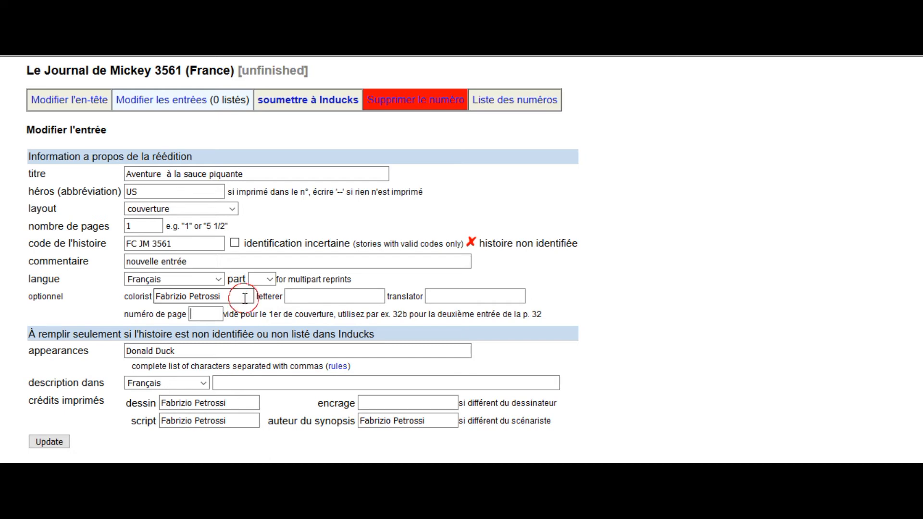
{"action": "left_click", "coordinate": [245, 298]}
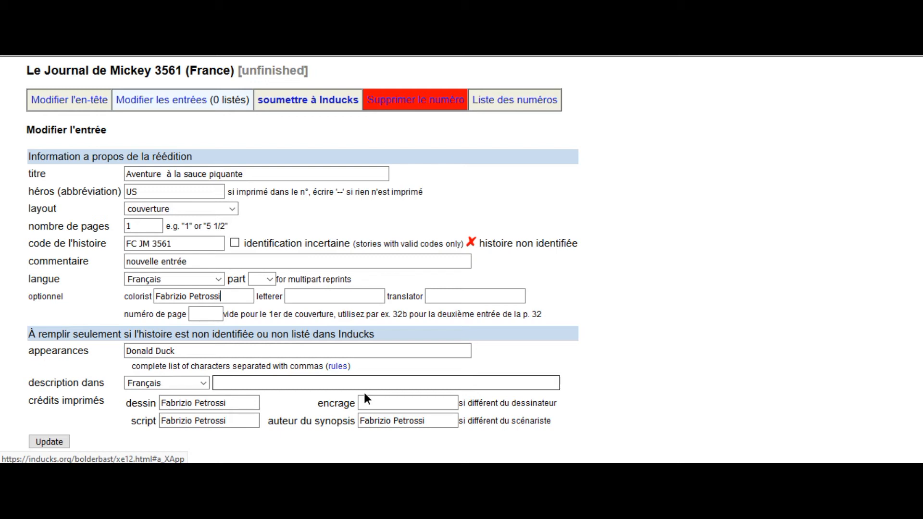
{"action": "key", "text": "Return"}
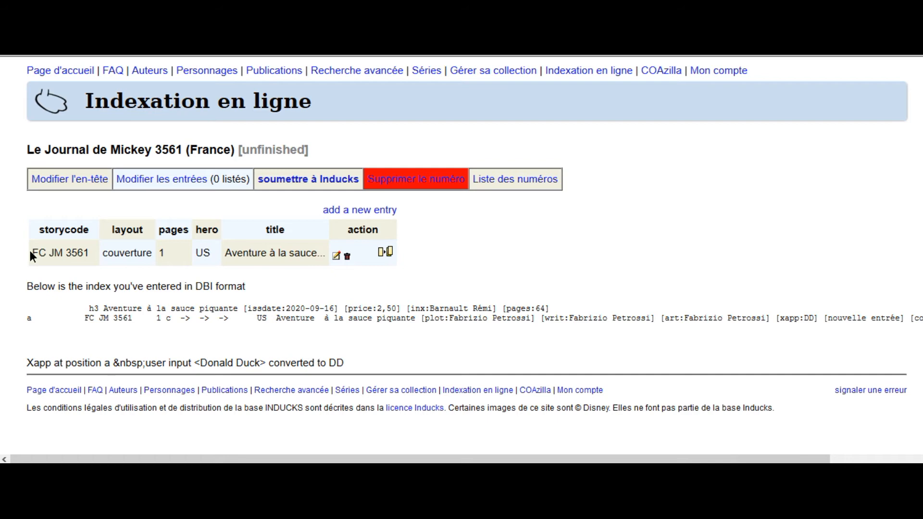
Step: Add a new entry to the issue with the layout "illustration" and a page count of 1/4
{"action": "left_click", "coordinate": [383, 211]}
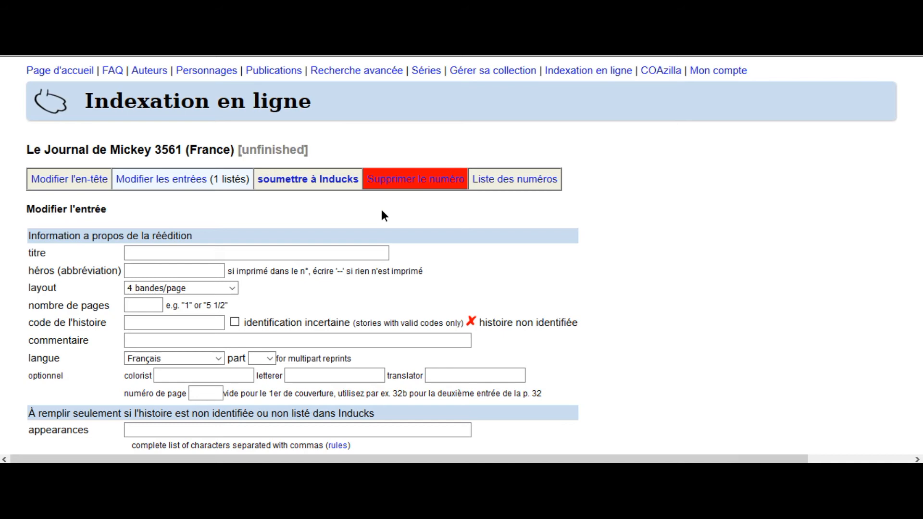
{"action": "left_click", "coordinate": [147, 272]}
{"action": "left_click", "coordinate": [136, 300]}
{"action": "type", "text": "1/"}
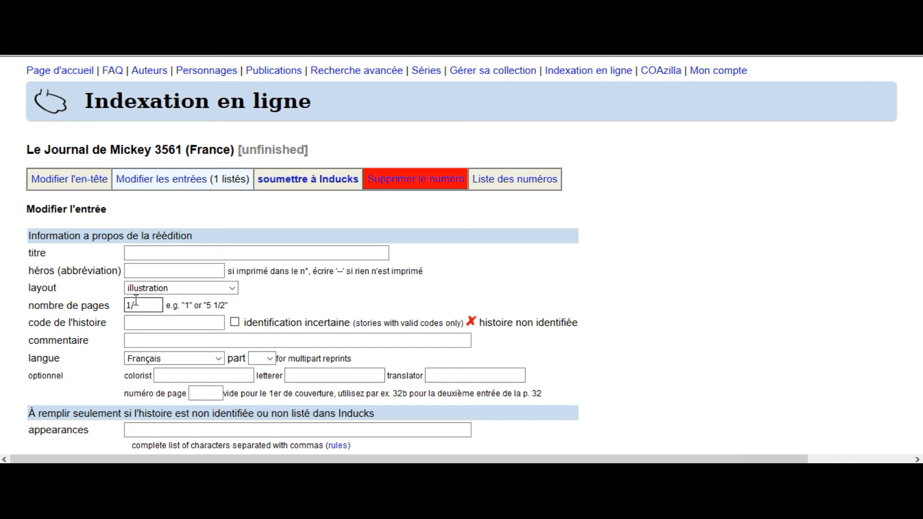
{"action": "type", "text": "4"}
{"action": "left_click_drag", "start_coordinate": [146, 305], "coordinate": [119, 305]}
{"action": "key", "text": "BackSpace"}
{"action": "left_click", "coordinate": [134, 318]}
{"action": "key", "text": "shift+Tab"}
{"action": "type", "text": "1/4"}
Step: Set the illustration entry's page number to 5 and its hero abbreviation to US, leaving the story code empty
{"action": "left_click", "coordinate": [133, 327]}
{"action": "left_click", "coordinate": [212, 395]}
{"action": "type", "text": "5"}
{"action": "left_click", "coordinate": [149, 271]}
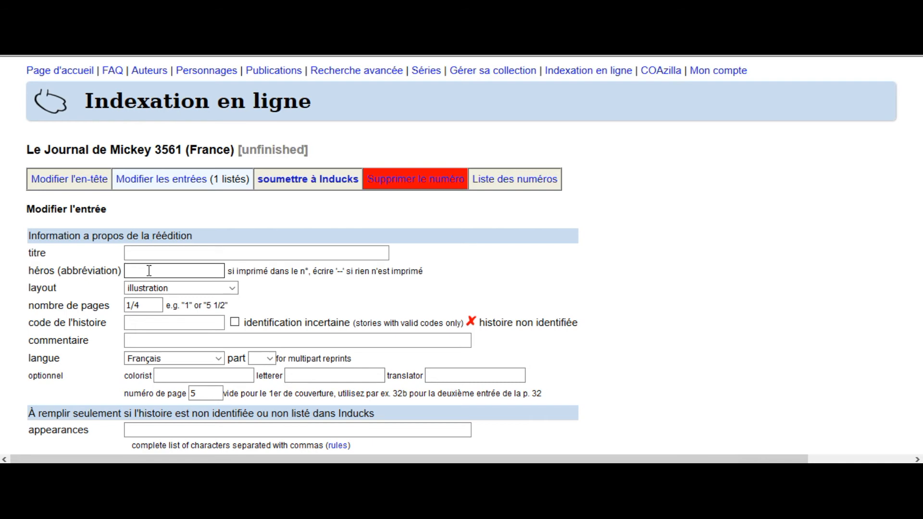
{"action": "type", "text": "US"}
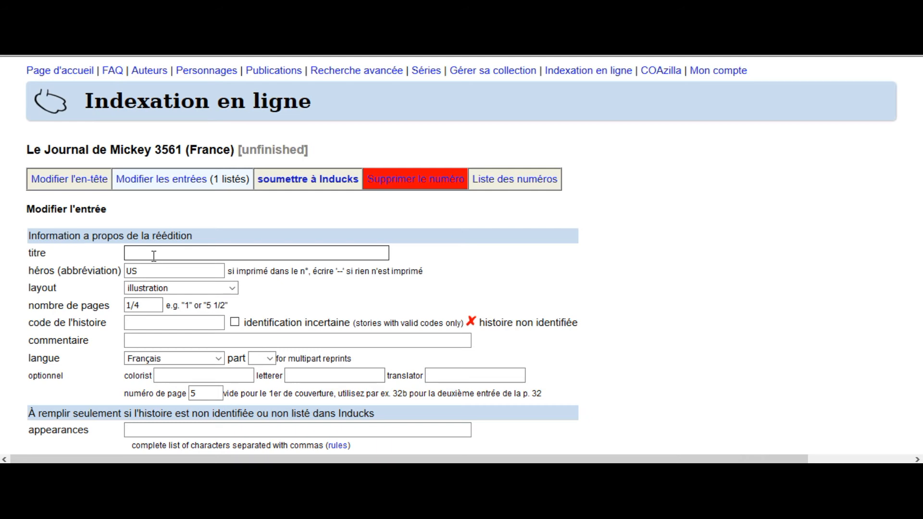
Step: Enter "Balthzar" in the illustration entry's appearances, leave its title empty, and save the entry
{"action": "scroll", "coordinate": [154, 256], "scroll_direction": "down", "scroll_amount": 5}
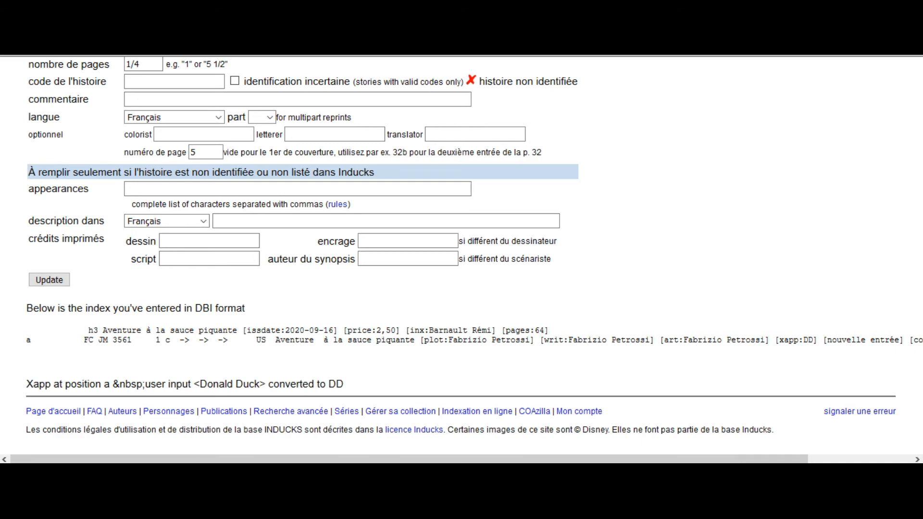
{"action": "scroll", "coordinate": [730, 286], "scroll_direction": "up", "scroll_amount": 5}
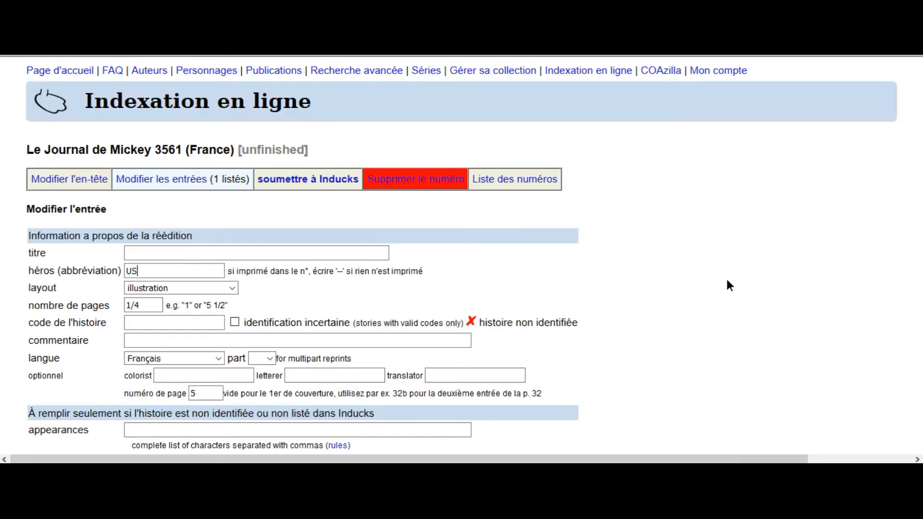
{"action": "scroll", "coordinate": [730, 286], "scroll_direction": "down", "scroll_amount": 4}
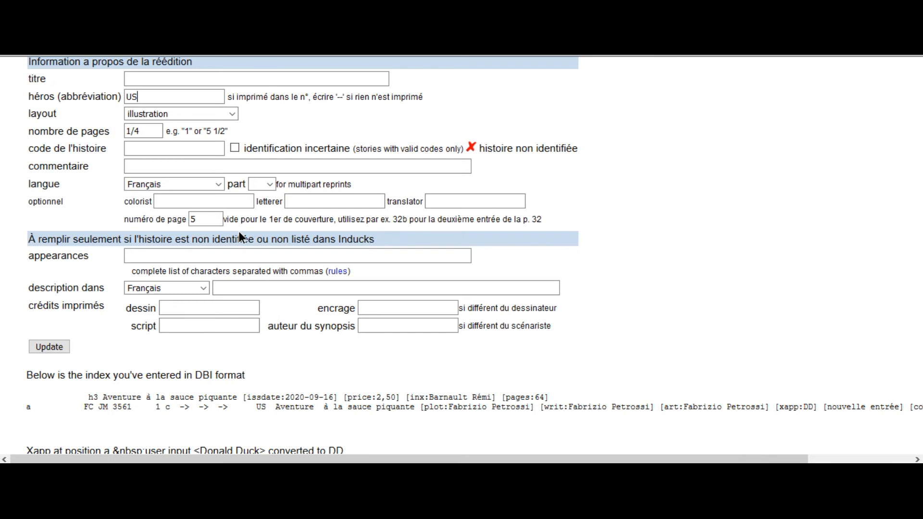
{"action": "left_click", "coordinate": [207, 256]}
{"action": "type", "text": "Balthzar"}
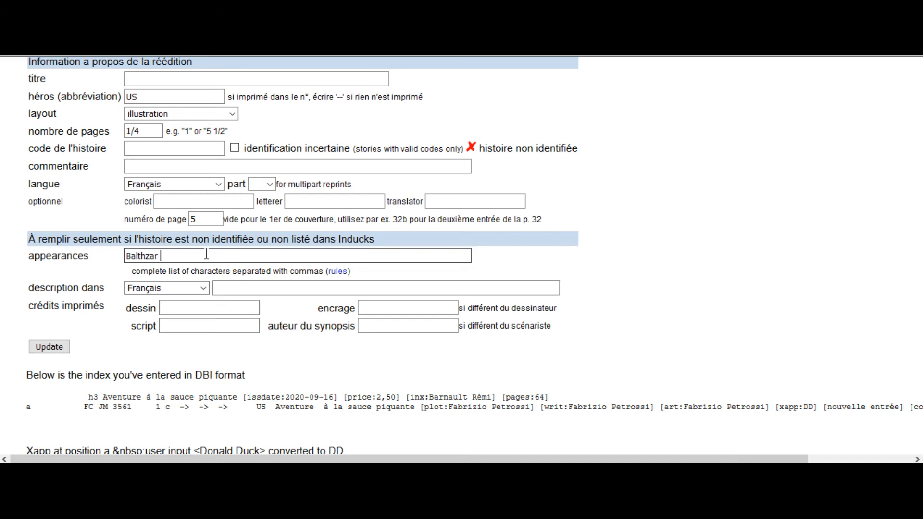
{"action": "key", "text": "Return"}
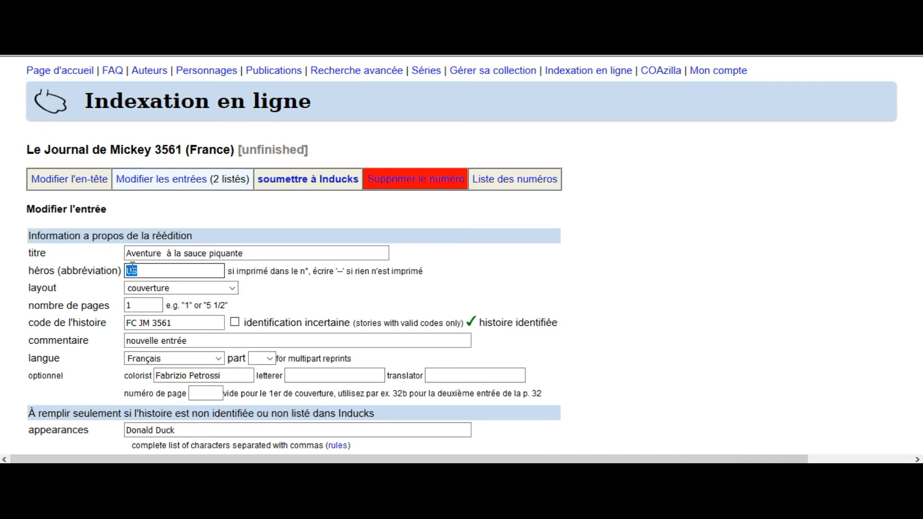
Step: Set the cover entry's hero abbreviation to DD and save the entry
{"action": "scroll", "coordinate": [57, 272], "scroll_direction": "down", "scroll_amount": 5}
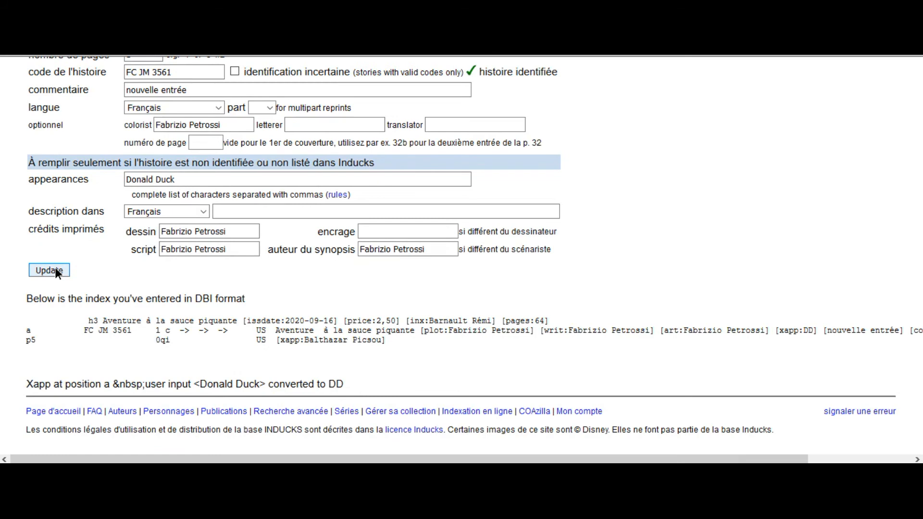
{"action": "left_click", "coordinate": [56, 271]}
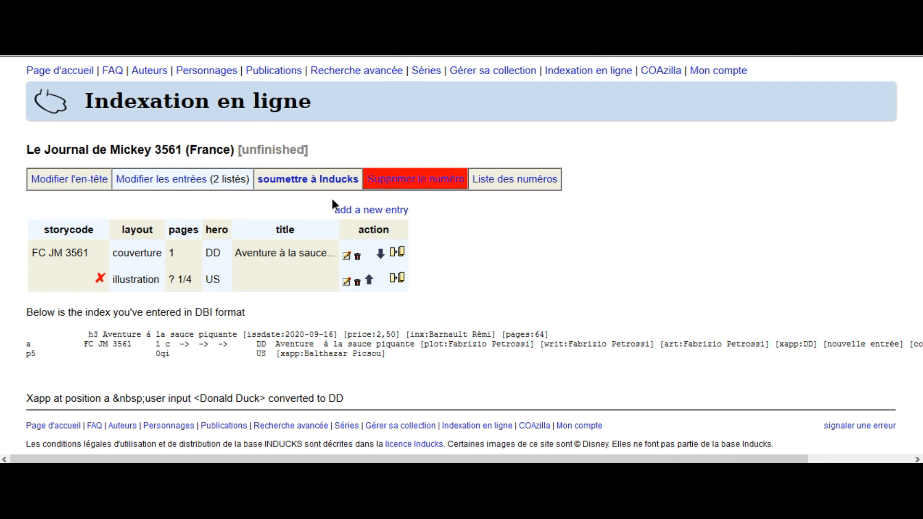
Step: Add a new entry to the issue with the story code D 2016-189
{"action": "left_click", "coordinate": [364, 210]}
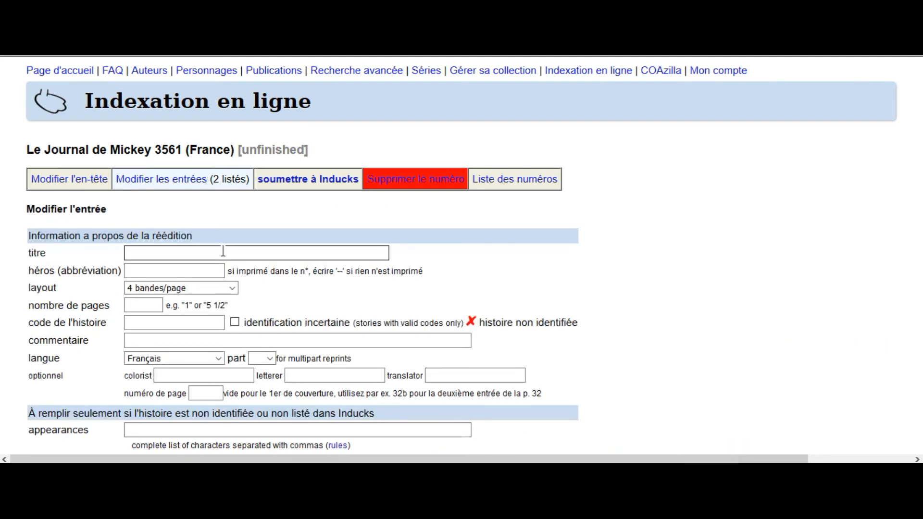
{"action": "left_click", "coordinate": [139, 318]}
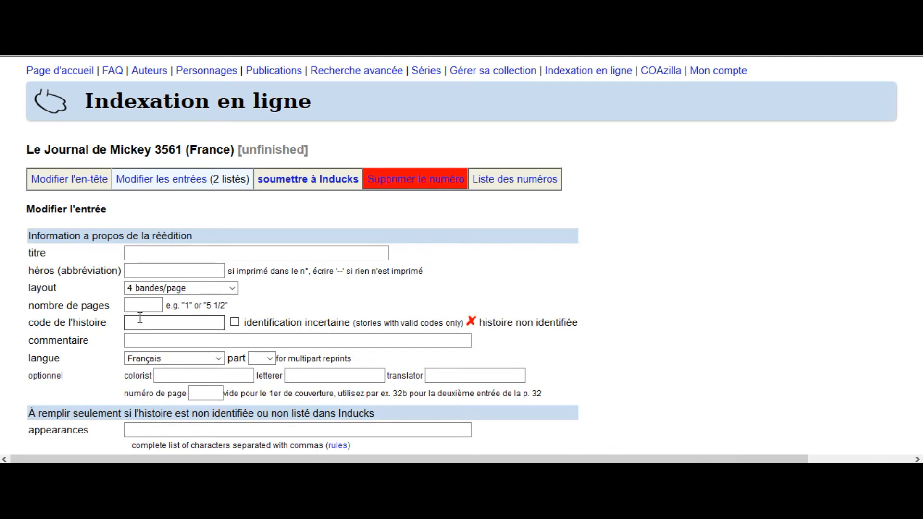
{"action": "type", "text": "D 2016-189"}
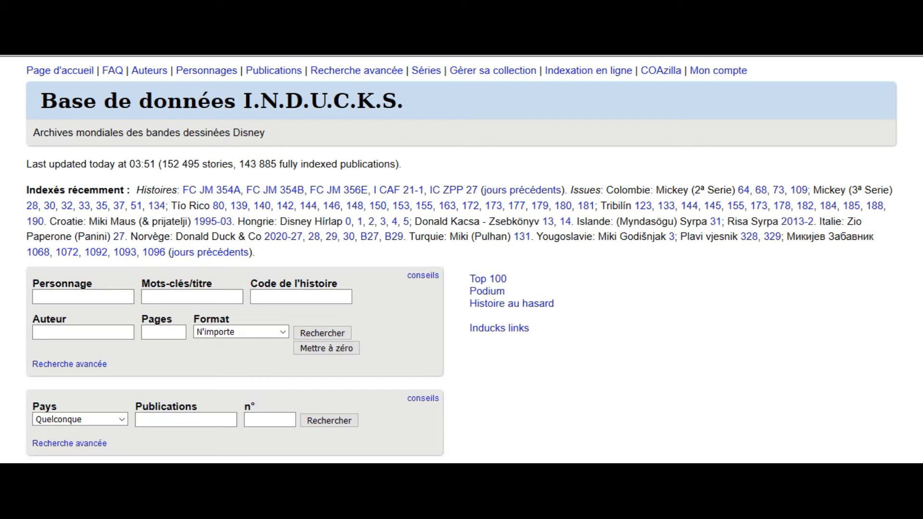
Step: Search the Inducks database for the story code D 2016-189
{"action": "left_click", "coordinate": [265, 299]}
{"action": "type", "text": "D 2"}
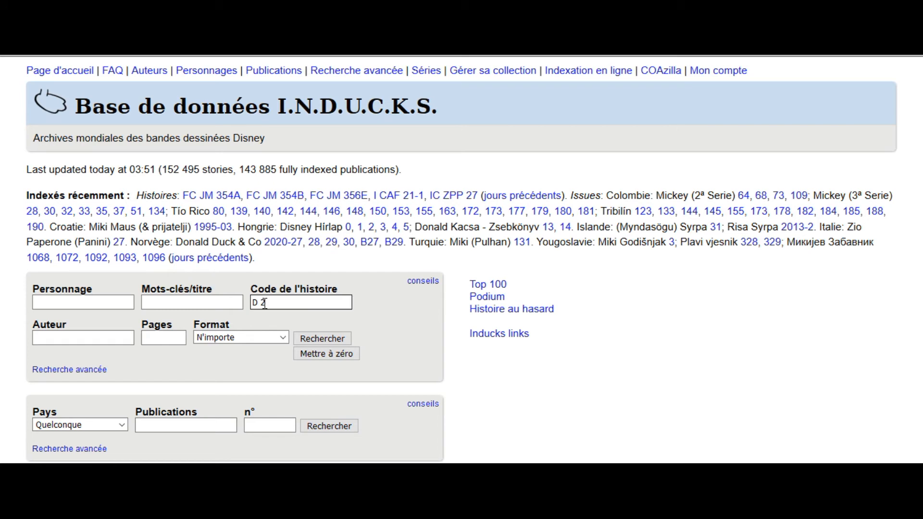
{"action": "type", "text": "016-189"}
{"action": "key", "text": "Return"}
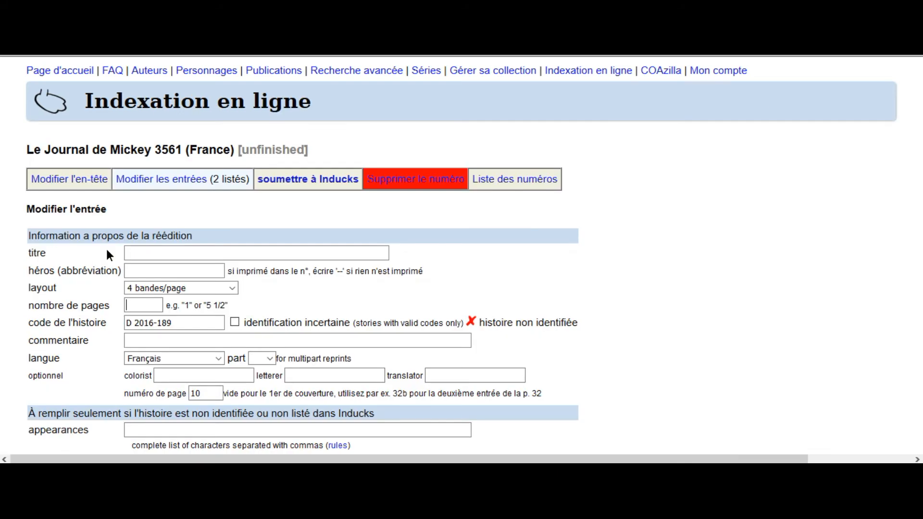
Step: Give the story entry the title "Le Castor Senior", hero BB, 7 pages and page number 10, checking them against the story's database page
{"action": "left_click", "coordinate": [151, 273]}
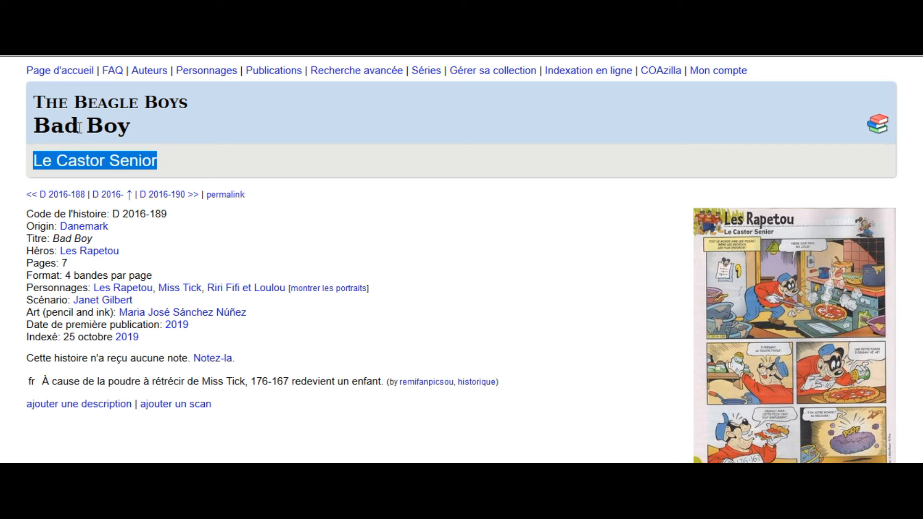
{"action": "key", "text": "ctrl+Tab"}
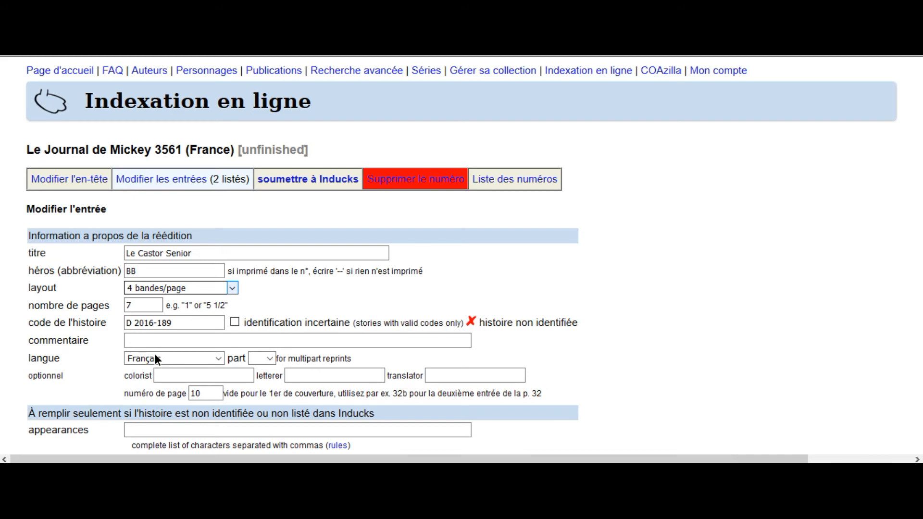
{"action": "scroll", "coordinate": [155, 358], "scroll_direction": "down", "scroll_amount": 1}
{"action": "left_click", "coordinate": [196, 362]}
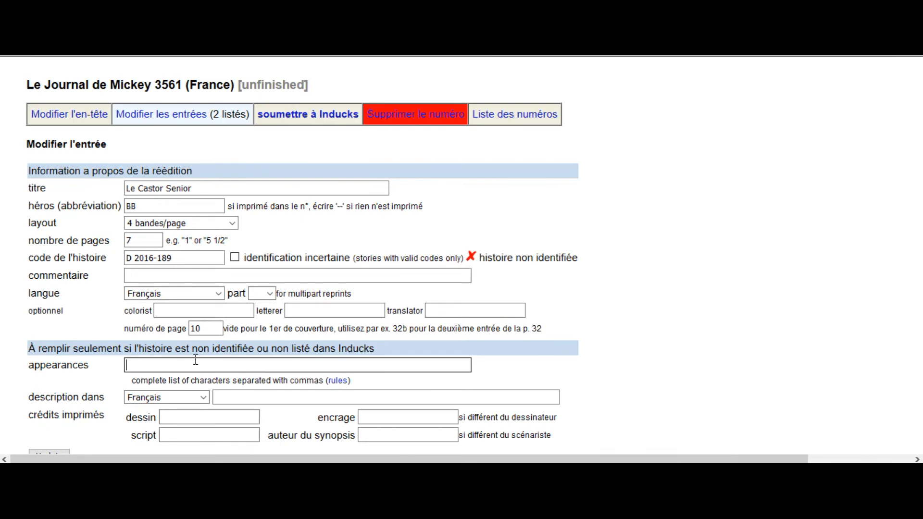
{"action": "key", "text": "ctrl+Tab"}
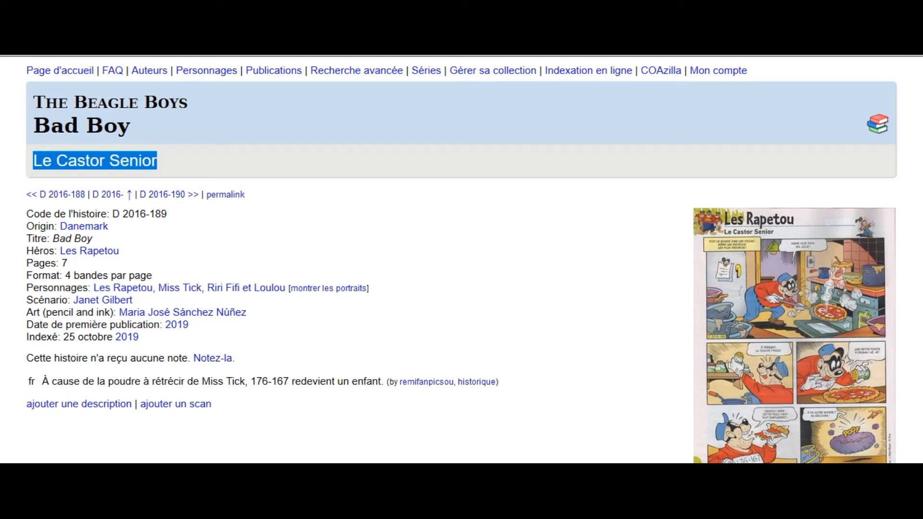
{"action": "key", "text": "ctrl+shift+Tab"}
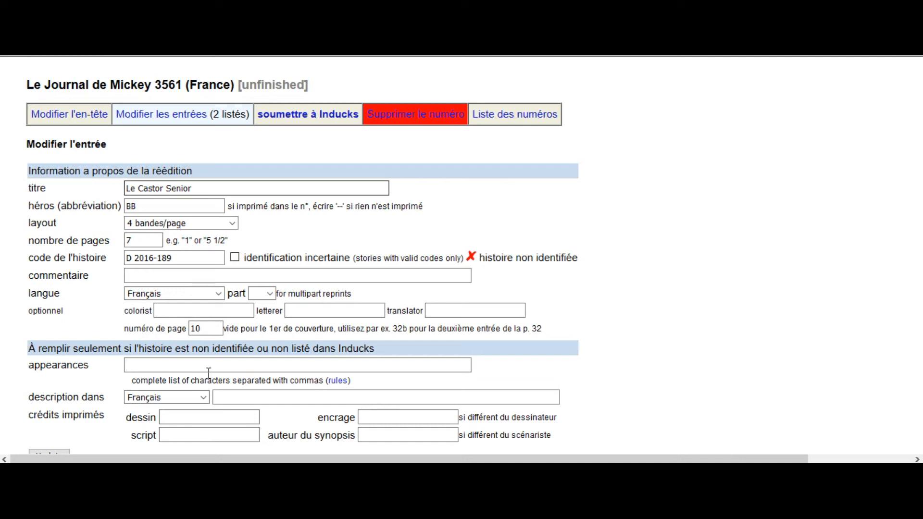
Step: Try a character search on the database's home page to find the name for the story's translator field
{"action": "left_click", "coordinate": [459, 312]}
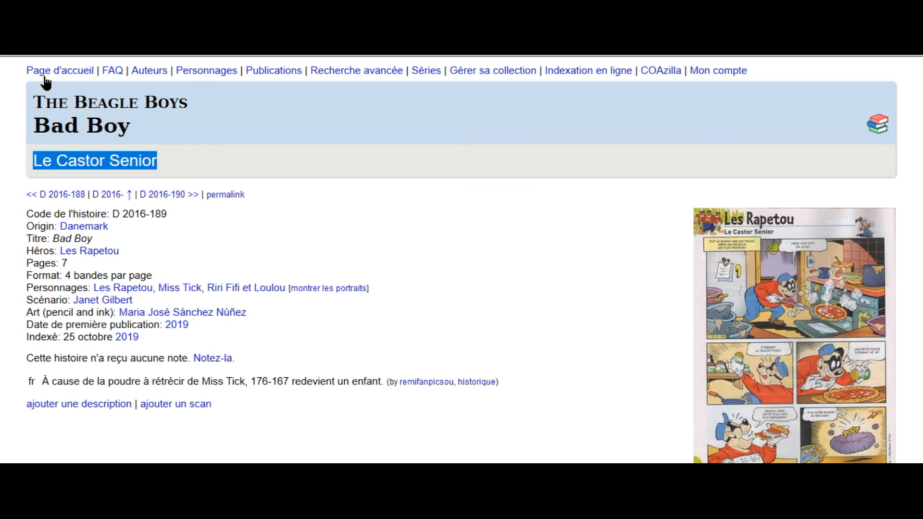
{"action": "left_click", "coordinate": [45, 77]}
{"action": "left_click", "coordinate": [107, 303]}
{"action": "type", "text": "P"}
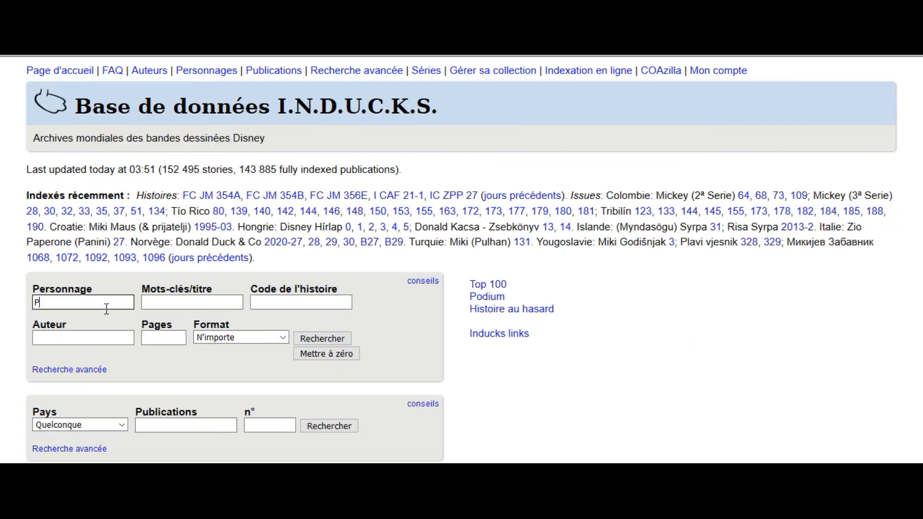
{"action": "key", "text": "Return"}
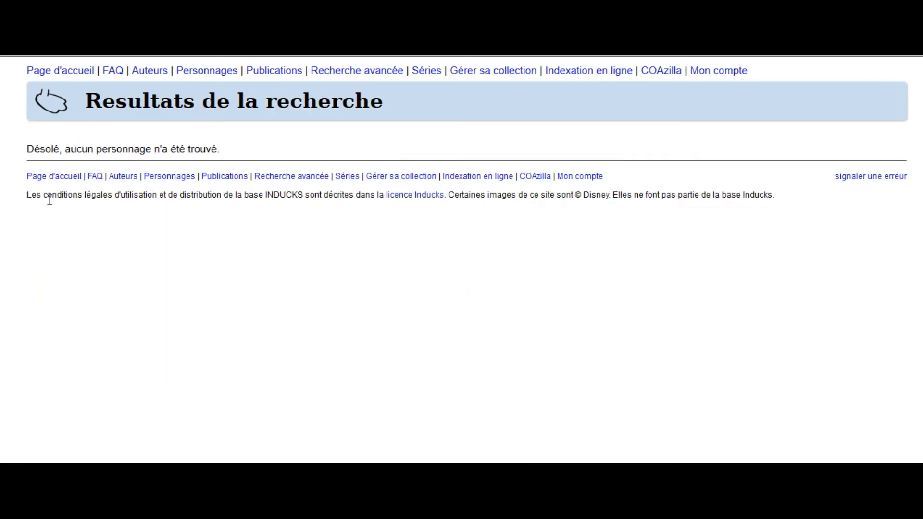
{"action": "key", "text": "alt+Left"}
Step: Search the database for the author "Pirus"
{"action": "left_click", "coordinate": [70, 301]}
{"action": "type", "text": "irus"}
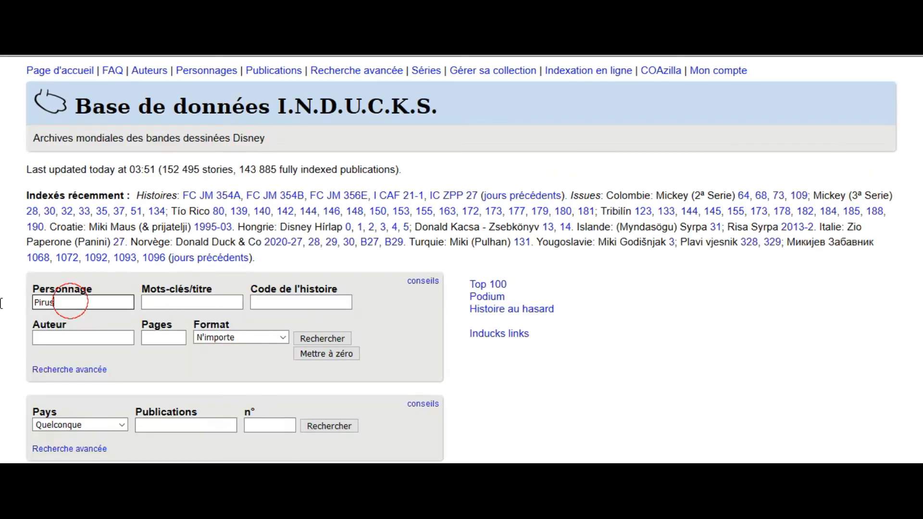
{"action": "key", "text": "ctrl+a"}
{"action": "key", "text": "ctrl+x"}
{"action": "key", "text": "Tab"}
{"action": "key", "text": "Tab"}
{"action": "key", "text": "Tab"}
{"action": "key", "text": "ctrl+v"}
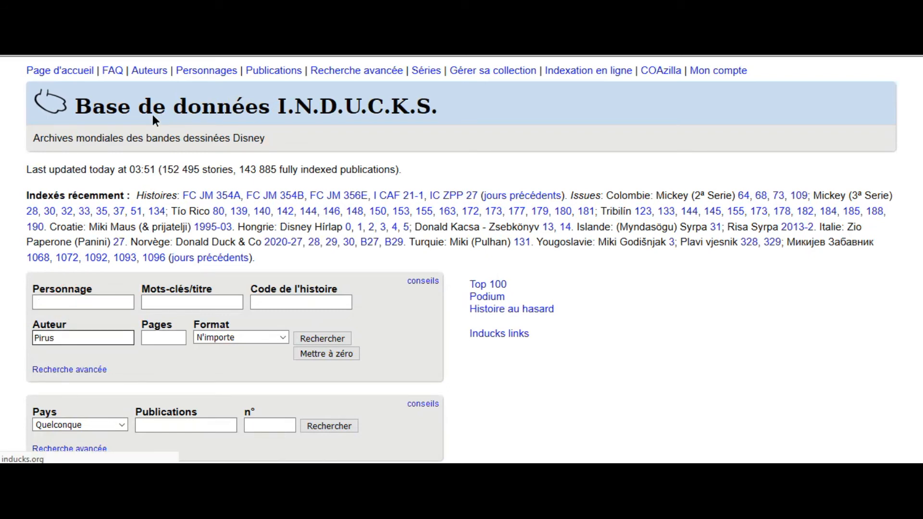
{"action": "key", "text": "Return"}
Step: Copy the author's name, Michel Pirus, into the story entry's translator field and save the entry
{"action": "left_click_drag", "start_coordinate": [234, 101], "coordinate": [94, 101]}
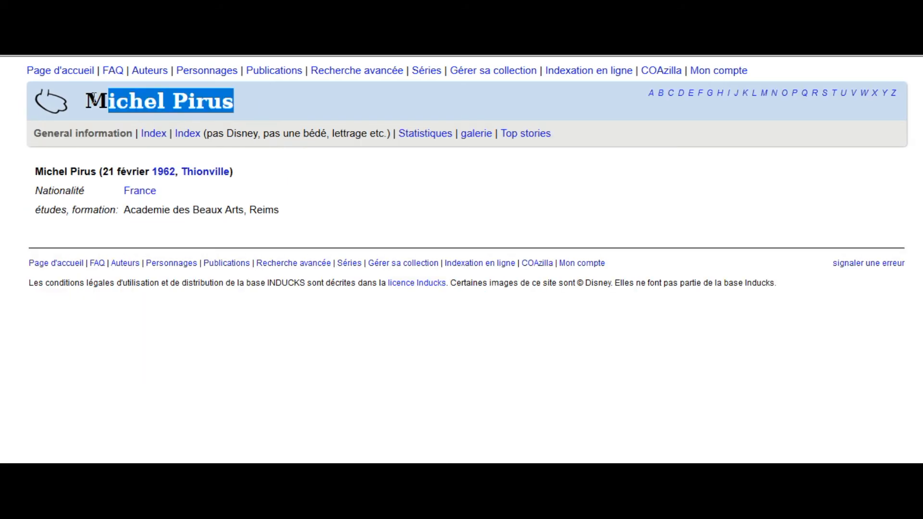
{"action": "key", "text": "ctrl+c"}
{"action": "key", "text": "ctrl+w"}
{"action": "key", "text": "ctrl+v"}
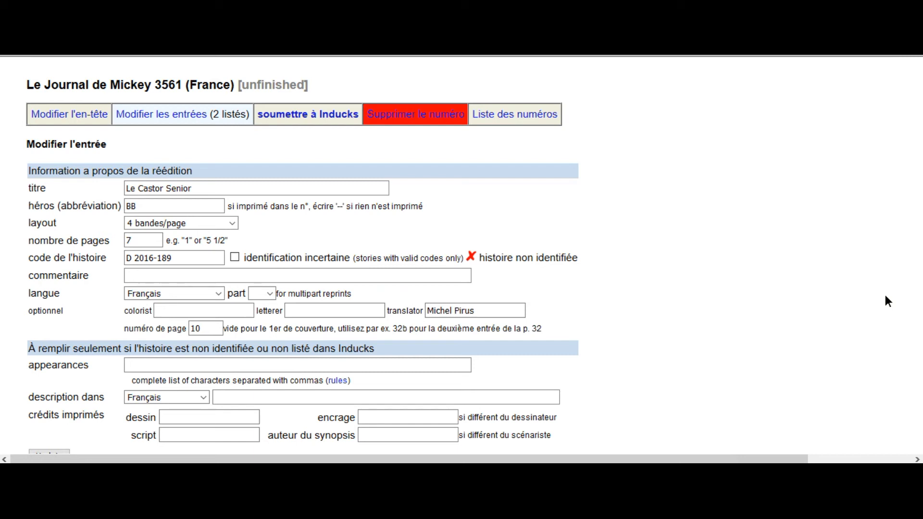
{"action": "scroll", "coordinate": [127, 294], "scroll_direction": "down", "scroll_amount": 1}
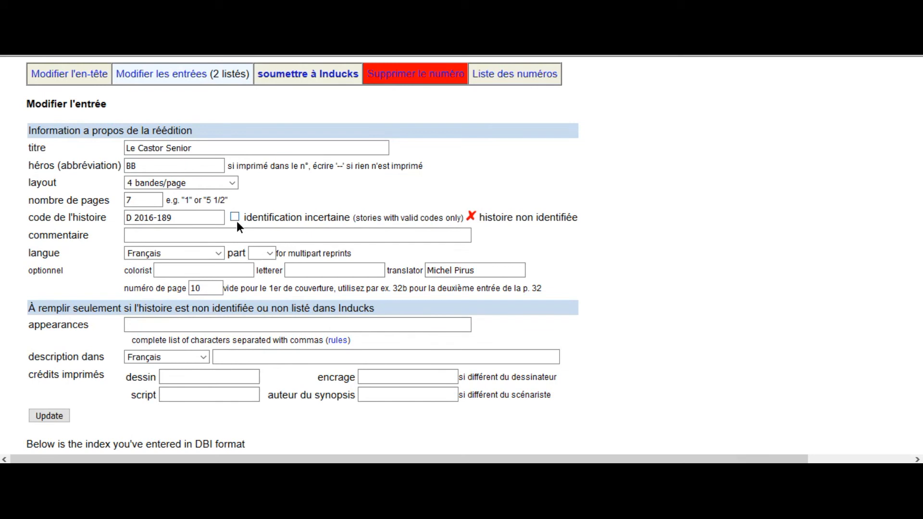
{"action": "left_click", "coordinate": [45, 414]}
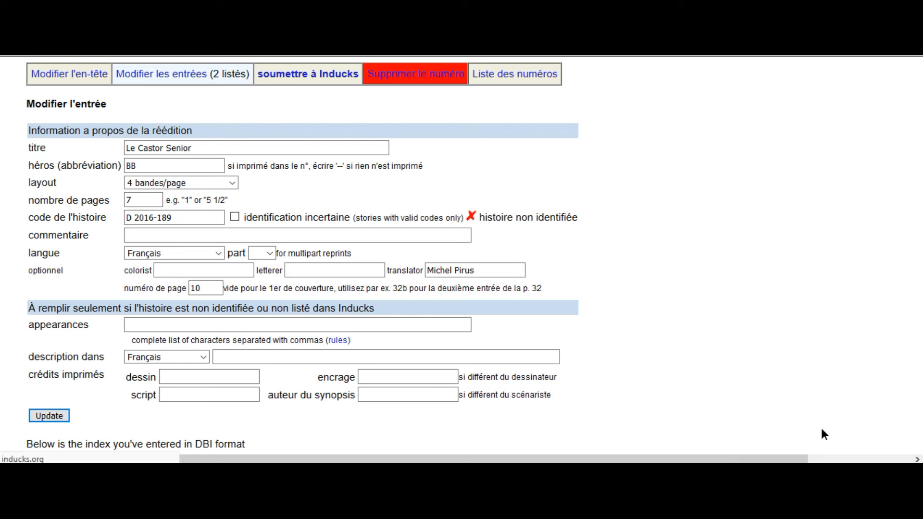
{"action": "left_click", "coordinate": [880, 449]}
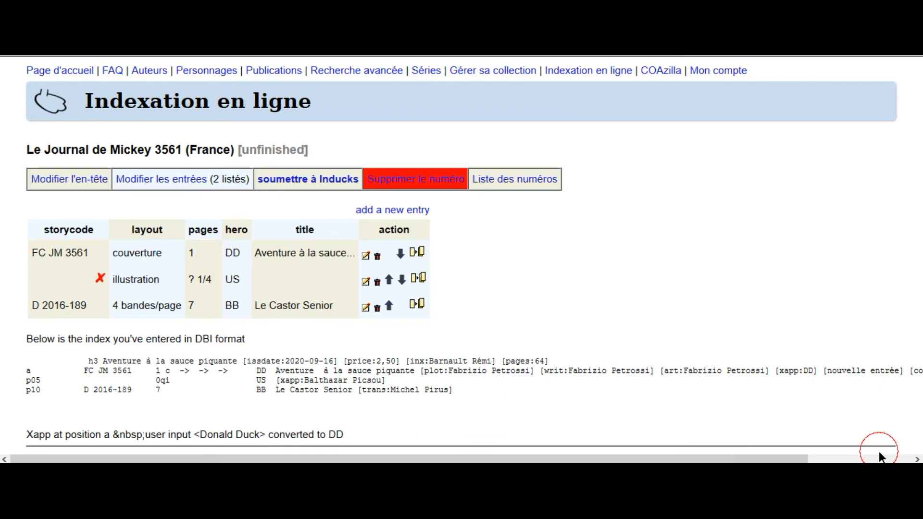
Step: Add a new entry titled "Enigme" with hero MM, a page count of 1 and the layout "4 bandes/page"
{"action": "left_click", "coordinate": [401, 211]}
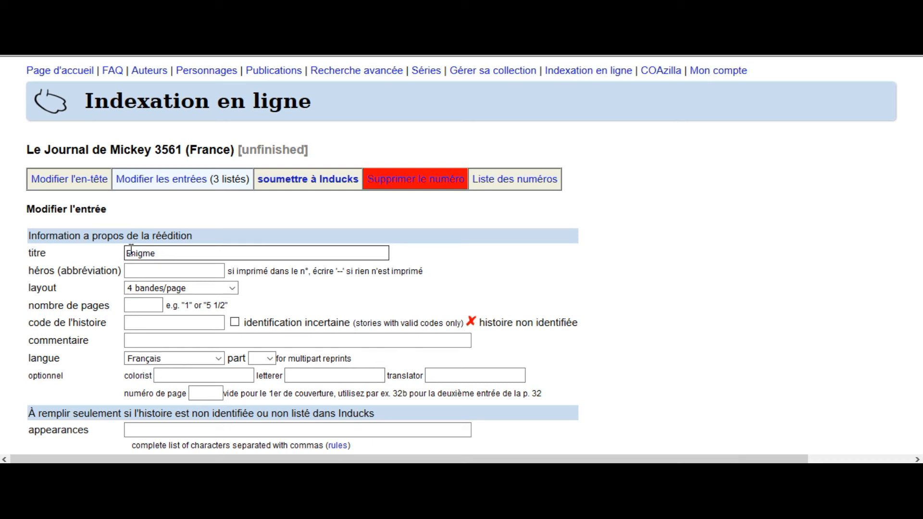
{"action": "left_click", "coordinate": [135, 272]}
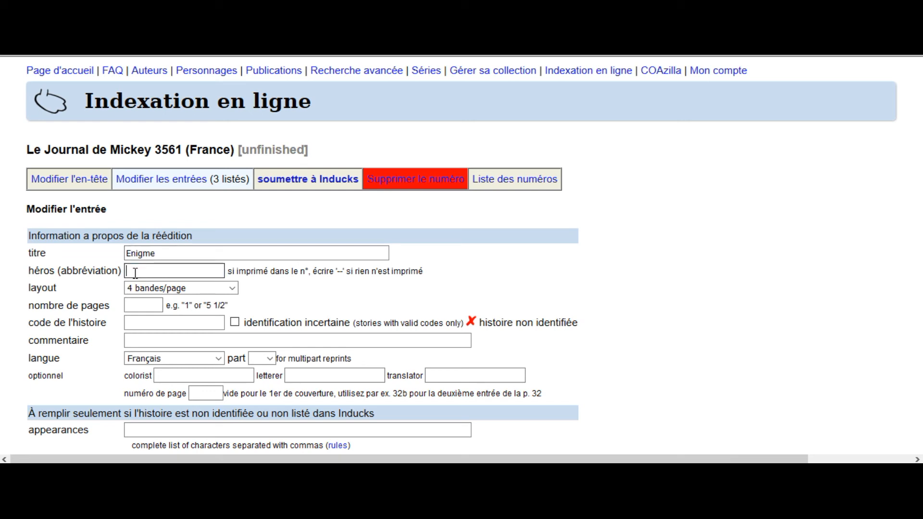
{"action": "type", "text": "MM"}
{"action": "left_click", "coordinate": [143, 307]}
{"action": "type", "text": "1"}
{"action": "left_click", "coordinate": [152, 290]}
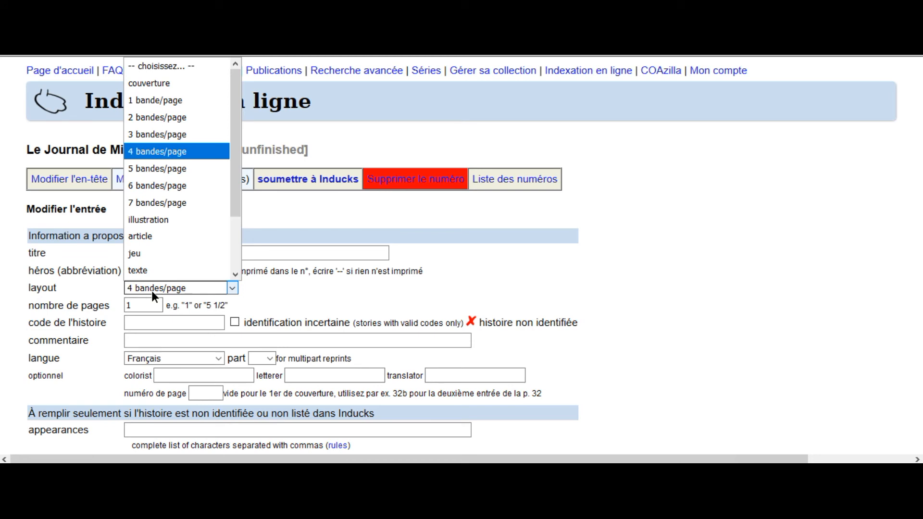
{"action": "left_click", "coordinate": [188, 148]}
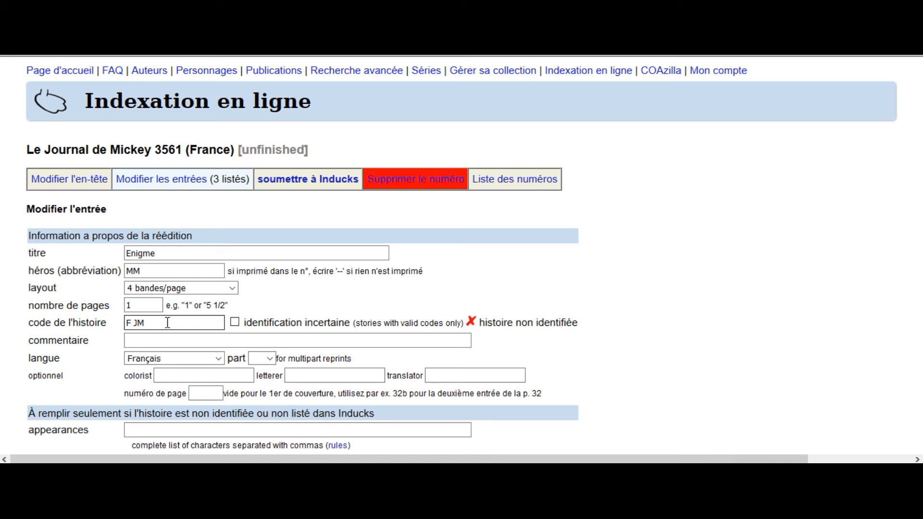
Step: Set the Enigme entry's story code to F JM 12004 and its page number to 58
{"action": "type", "text": "12004"}
{"action": "left_click", "coordinate": [214, 392]}
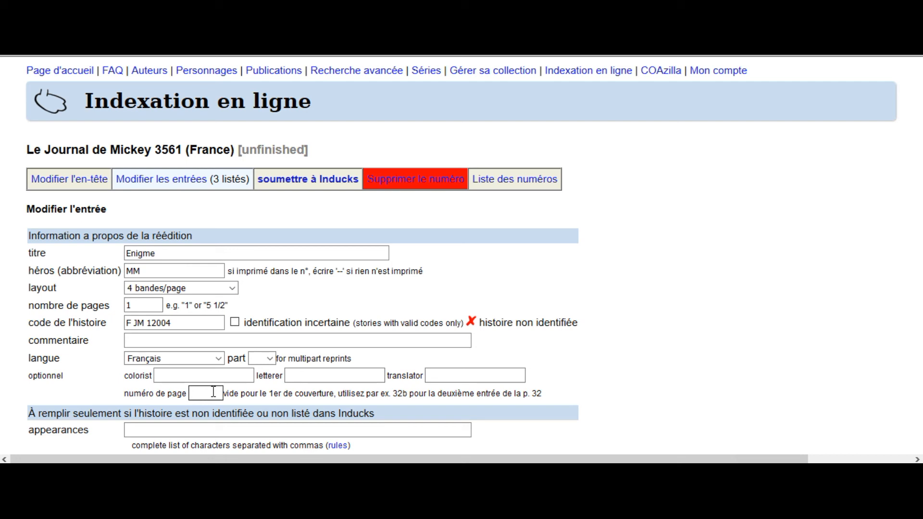
{"action": "type", "text": "58"}
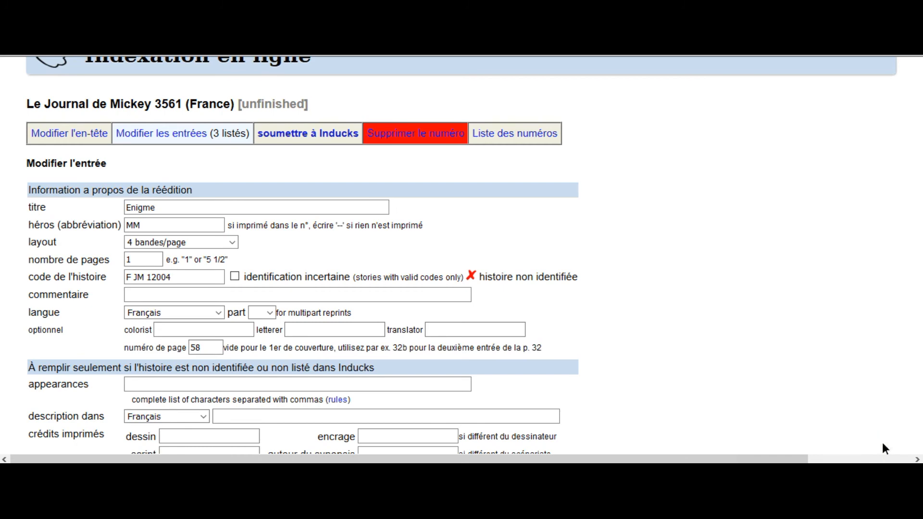
Step: Credit Comicup Studio for the Enigme entry's art
{"action": "scroll", "coordinate": [919, 305], "scroll_direction": "down", "scroll_amount": 1}
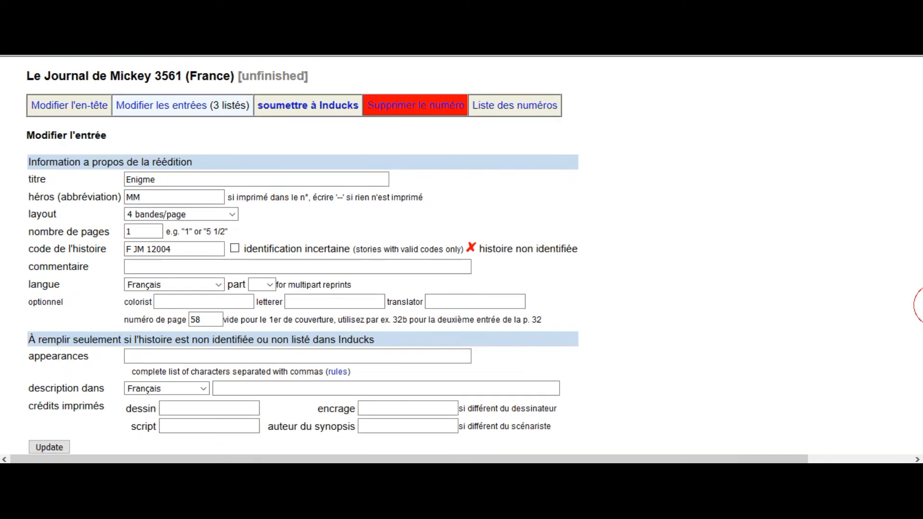
{"action": "scroll", "coordinate": [205, 376], "scroll_direction": "down", "scroll_amount": 1}
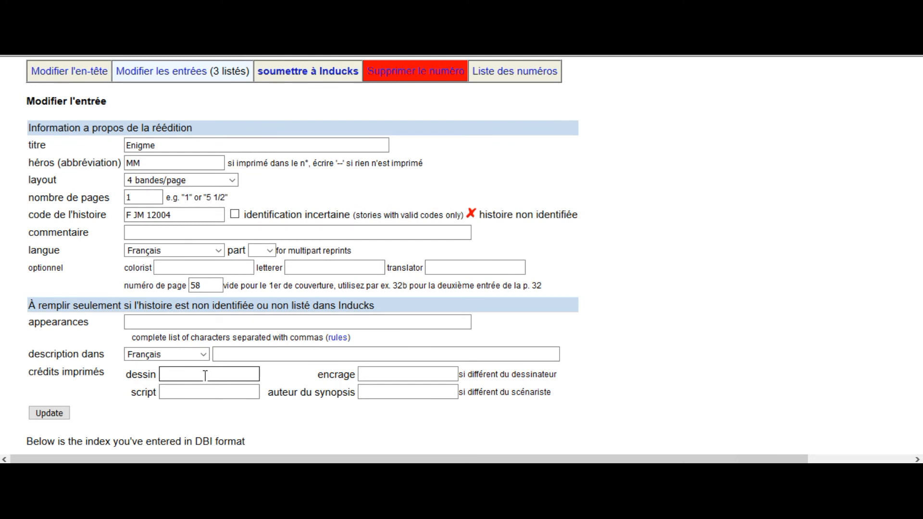
{"action": "key", "text": "ctrl+v"}
{"action": "type", "text": "Studio"}
Step: Copy the writer's name, Isabelle Bottier, from the author page into the Enigme entry's script credit
{"action": "left_click", "coordinate": [205, 394]}
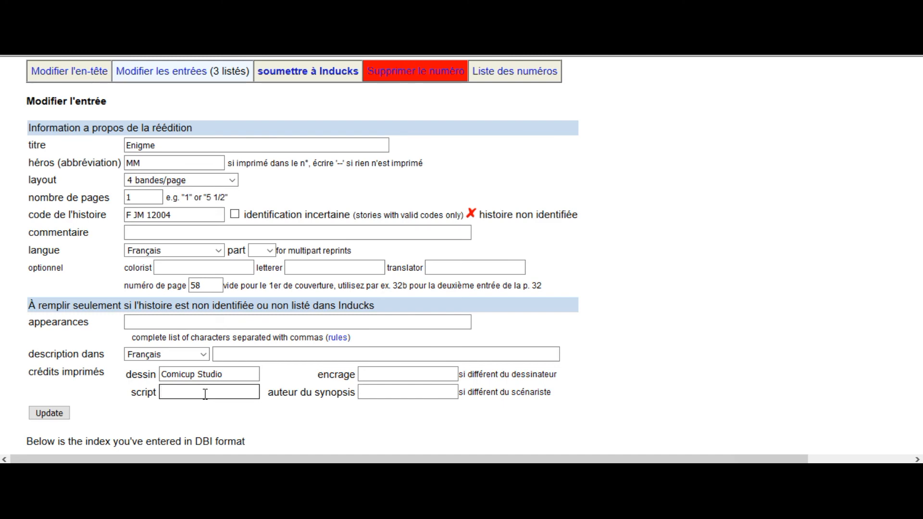
{"action": "key", "text": "ctrl+Tab"}
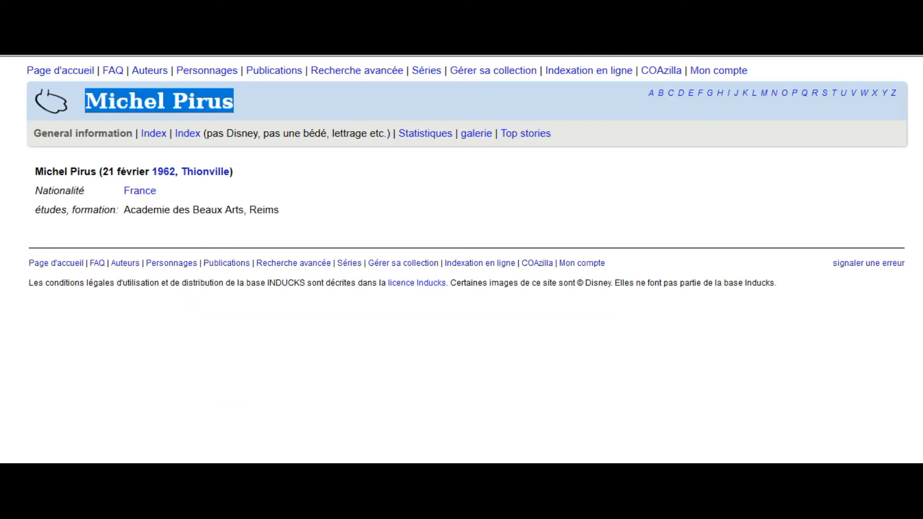
{"action": "key", "text": "ctrl+Tab"}
{"action": "left_click", "coordinate": [103, 337]}
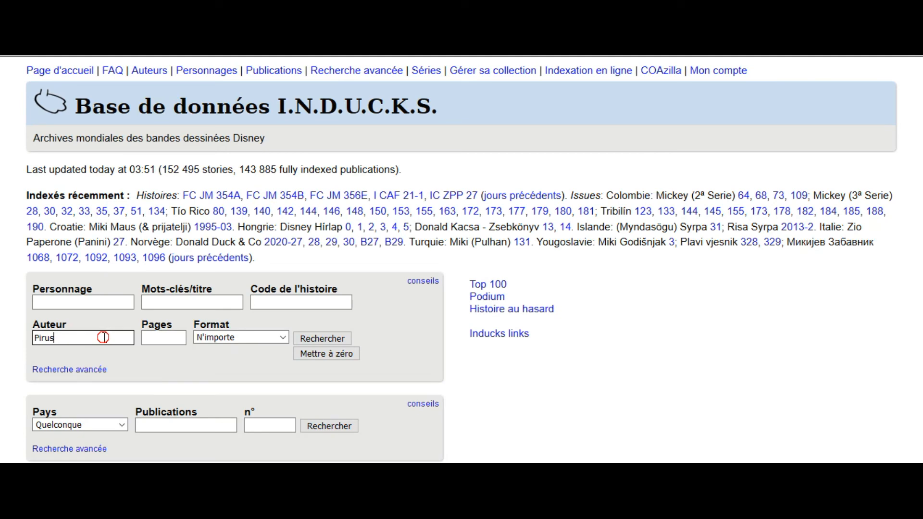
{"action": "key", "text": "ctrl+Tab"}
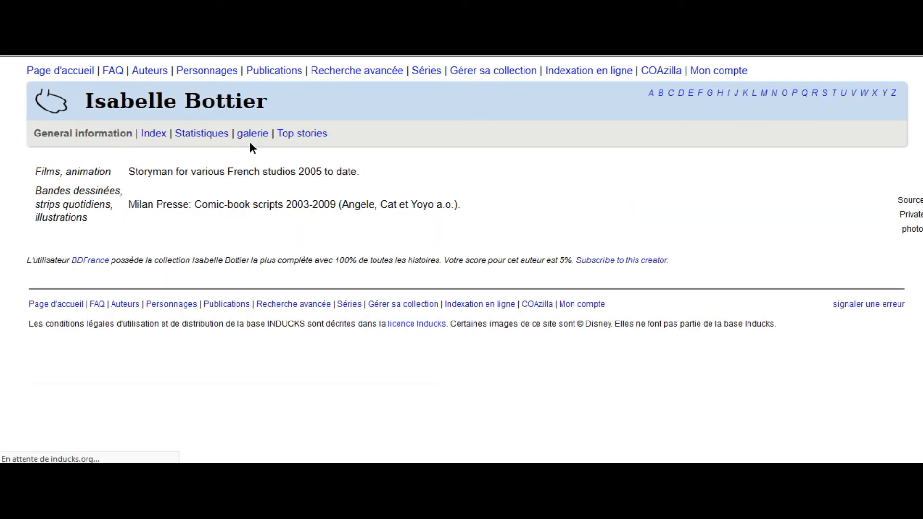
{"action": "left_click_drag", "start_coordinate": [268, 102], "coordinate": [83, 105]}
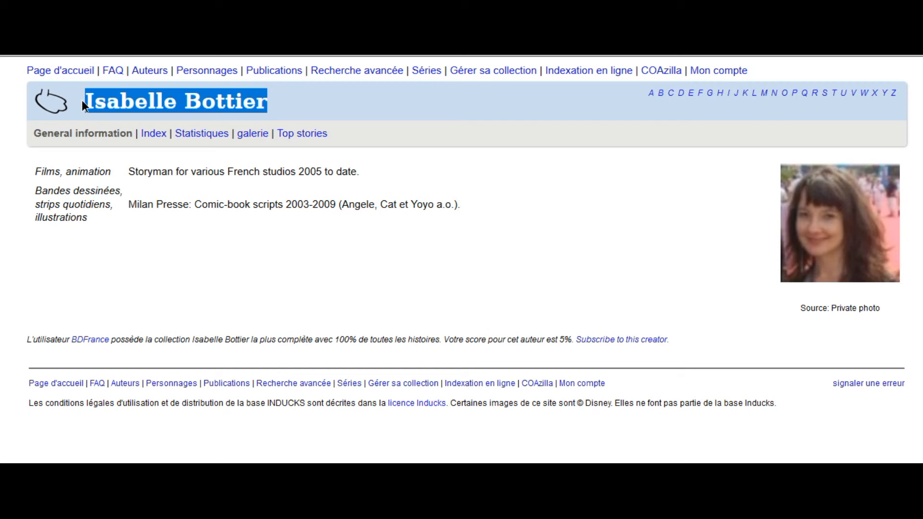
{"action": "key", "text": "alt+Tab"}
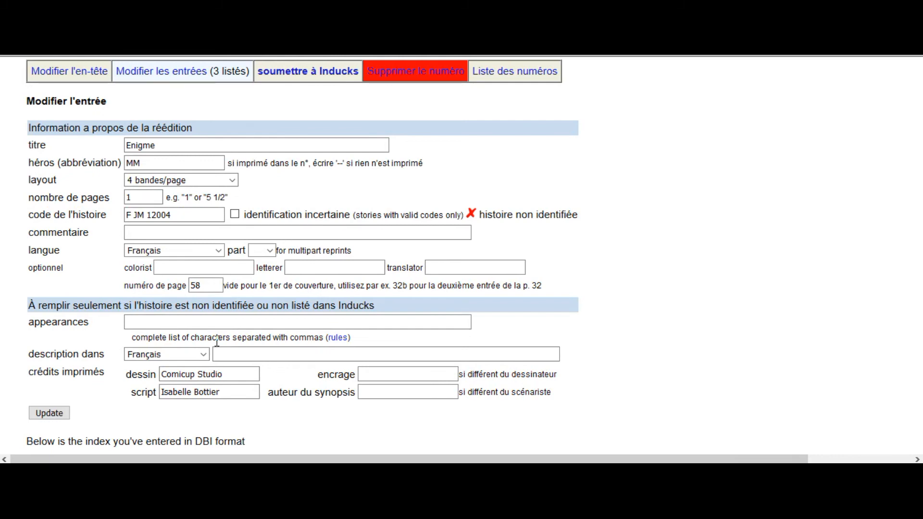
Step: Set the Enigme entry's appearances to "Mickey Mouse, Dingo" and save the entry
{"action": "left_click", "coordinate": [221, 322]}
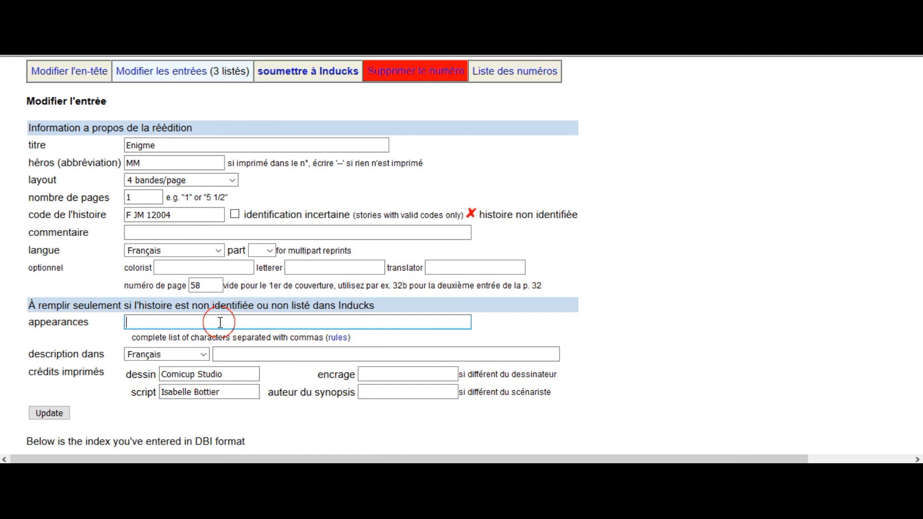
{"action": "key", "text": "ctrl+v"}
{"action": "double_click", "coordinate": [129, 163]}
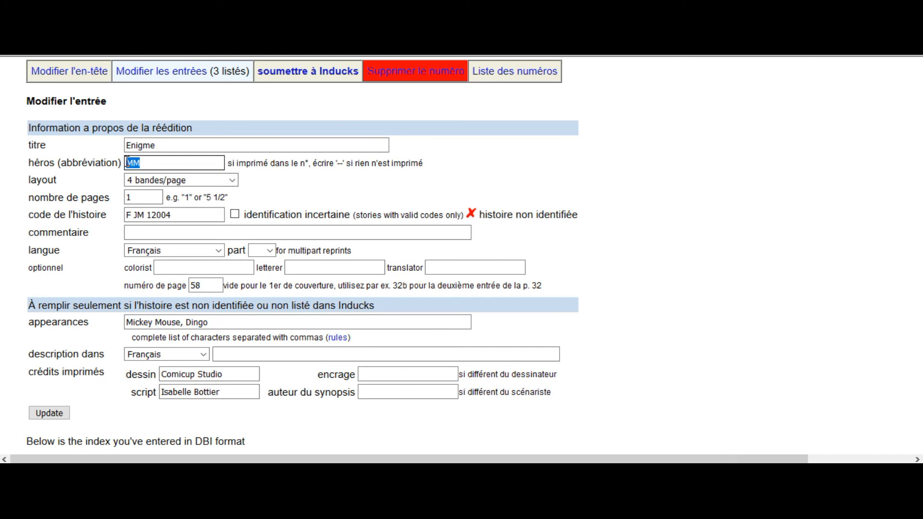
{"action": "left_click", "coordinate": [147, 163]}
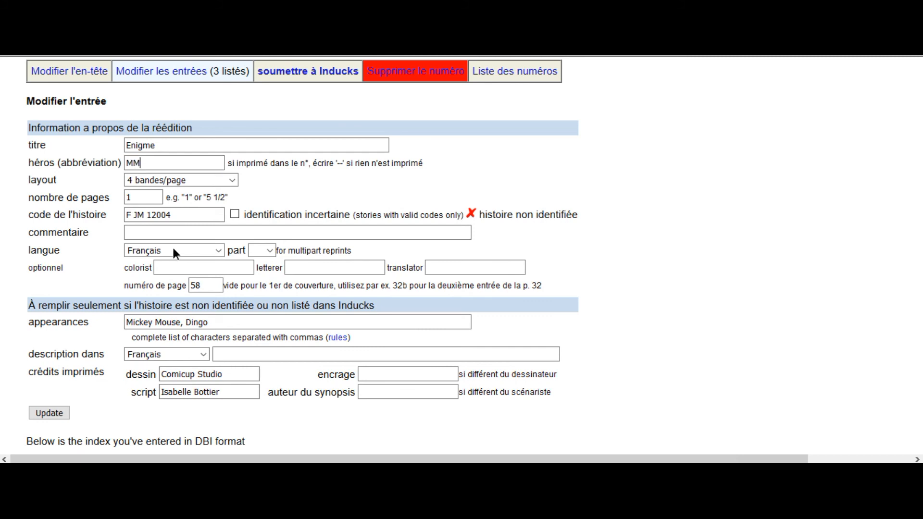
{"action": "left_click", "coordinate": [218, 252]}
{"action": "left_click", "coordinate": [217, 252]}
{"action": "left_click", "coordinate": [49, 414]}
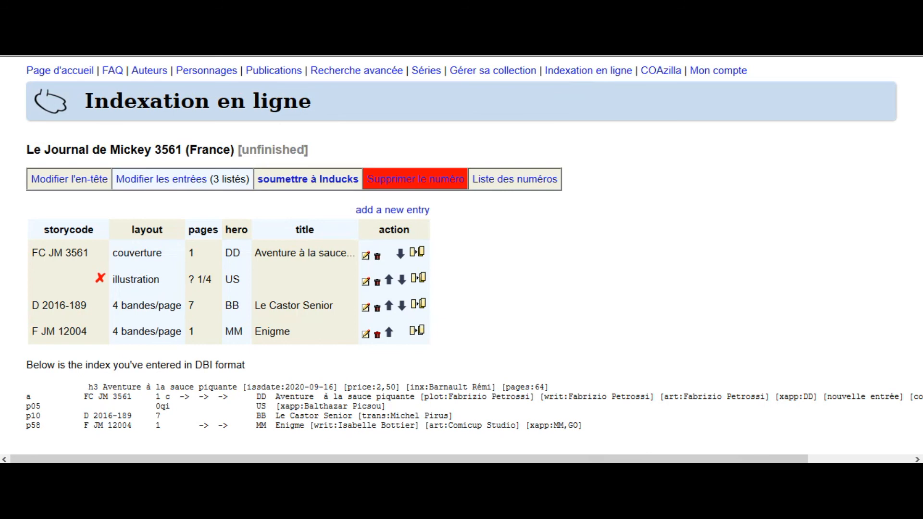
Step: Review the index of issue 3561 and open its submission form to check the notes and e-mail fields
{"action": "scroll", "coordinate": [407, 218], "scroll_direction": "down", "scroll_amount": 1}
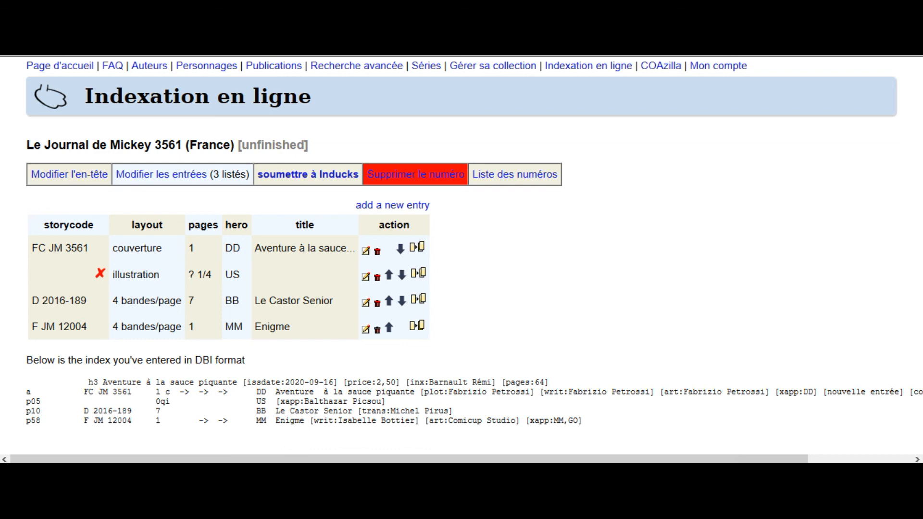
{"action": "scroll", "coordinate": [610, 96], "scroll_direction": "down", "scroll_amount": 3}
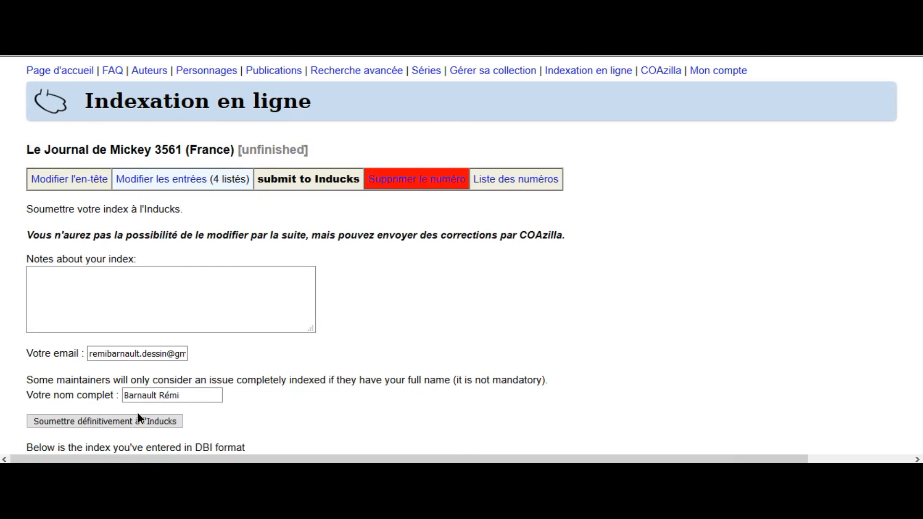
{"action": "left_click", "coordinate": [183, 354]}
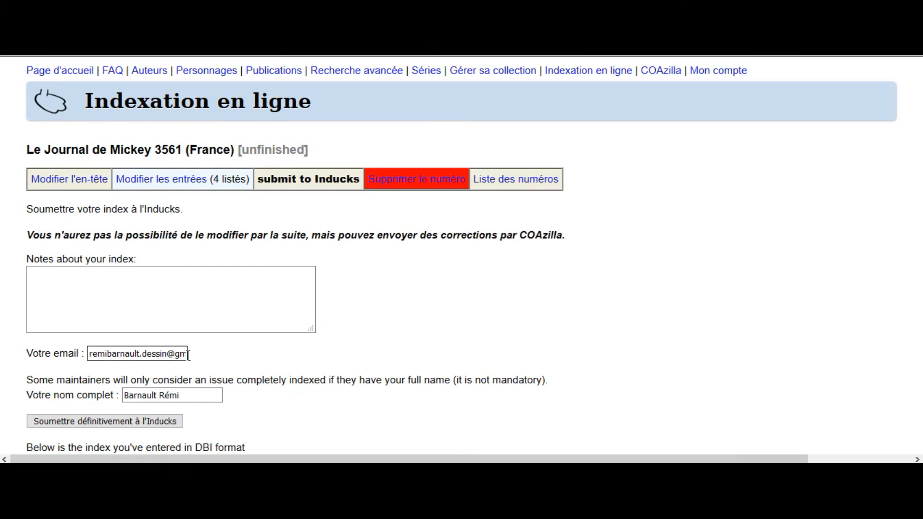
{"action": "left_click", "coordinate": [176, 331]}
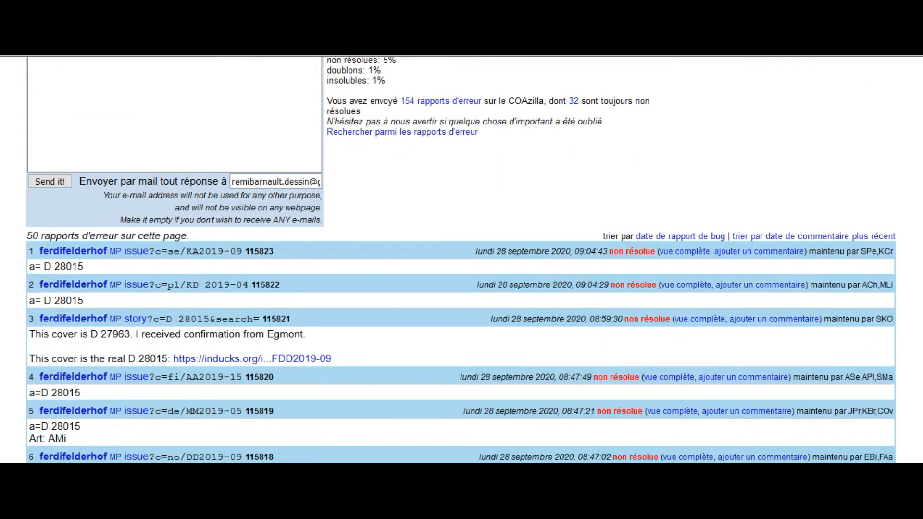
Step: Open the account's own list of submitted error reports in COAzilla and skim it from end to end
{"action": "scroll", "coordinate": [470, 214], "scroll_direction": "up", "scroll_amount": 2}
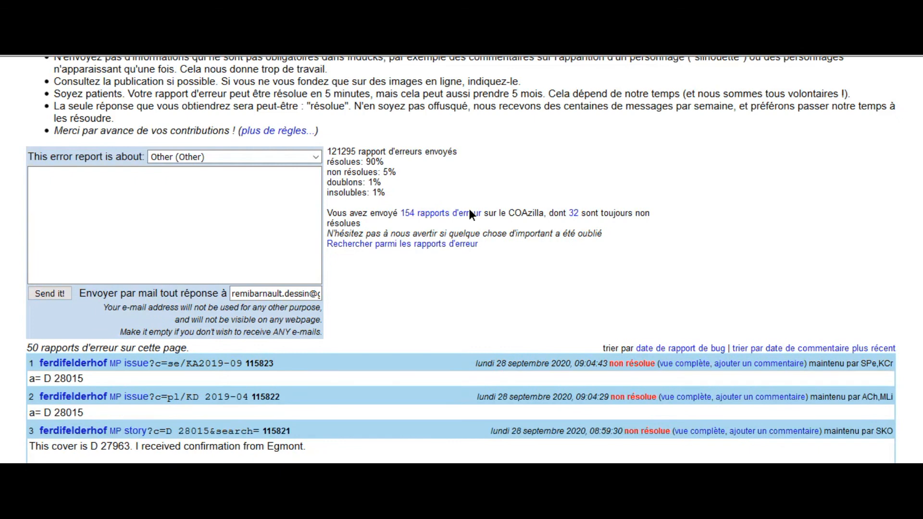
{"action": "left_click", "coordinate": [471, 214]}
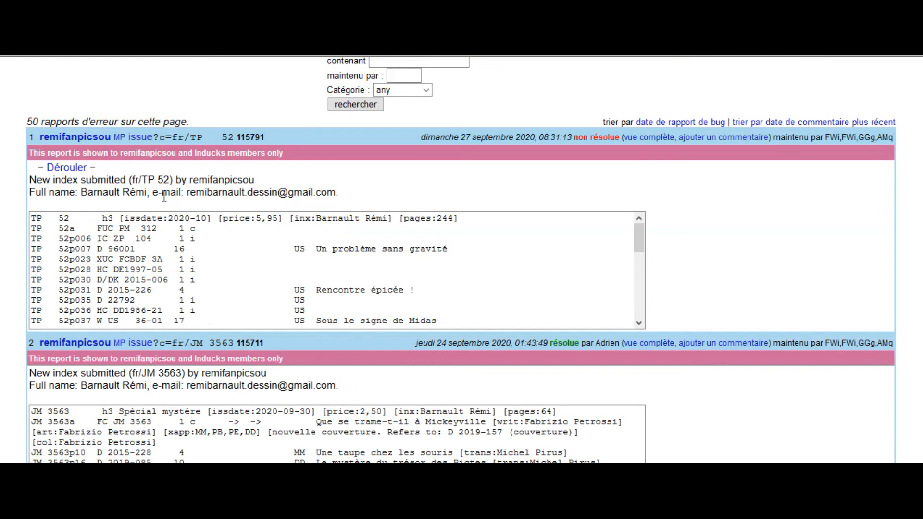
{"action": "key", "text": "End"}
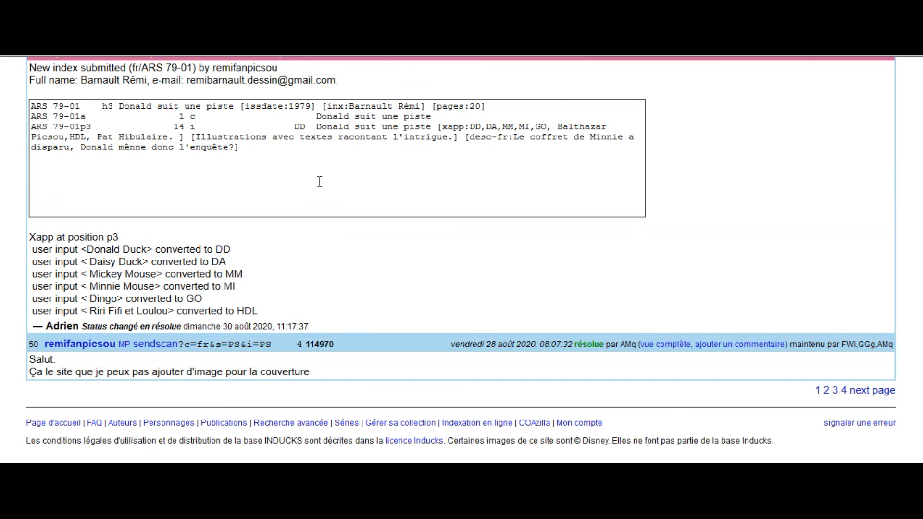
{"action": "key", "text": "Home"}
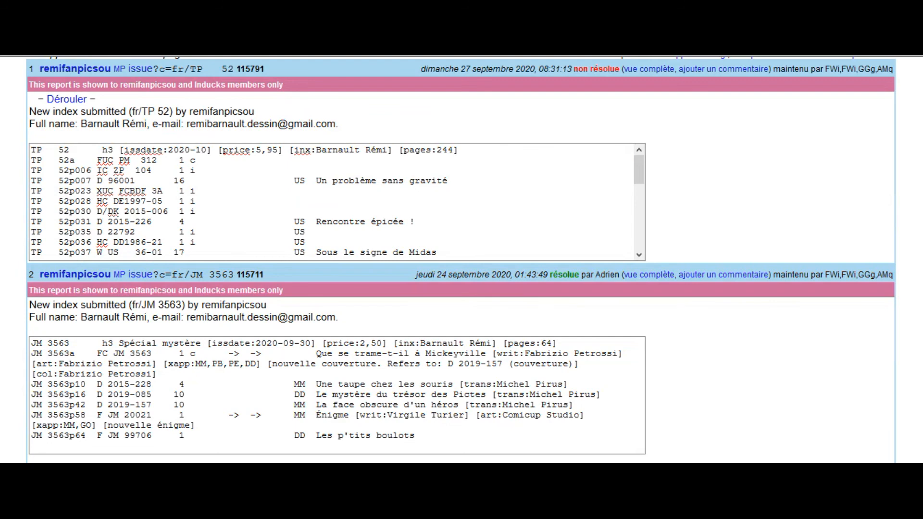
Step: Examine the last entries of the submitted TP 52 index, including the comment on the Castors Juniors entry
{"action": "scroll", "coordinate": [268, 293], "scroll_direction": "up", "scroll_amount": 2}
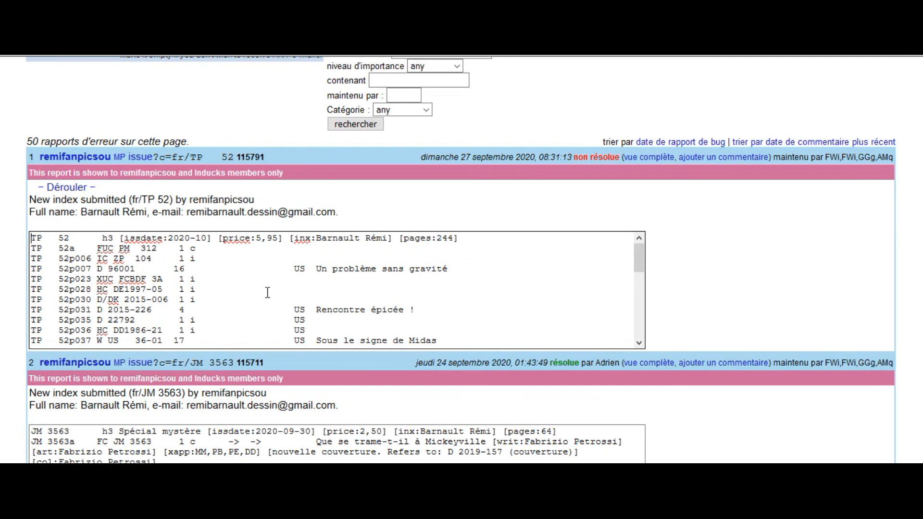
{"action": "left_click_drag", "start_coordinate": [639, 258], "coordinate": [639, 323]}
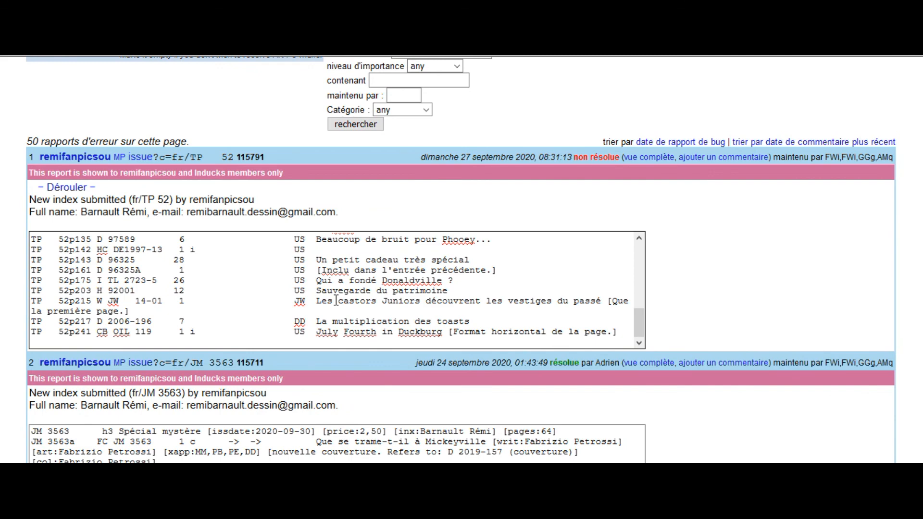
{"action": "left_click_drag", "start_coordinate": [607, 301], "coordinate": [135, 311]}
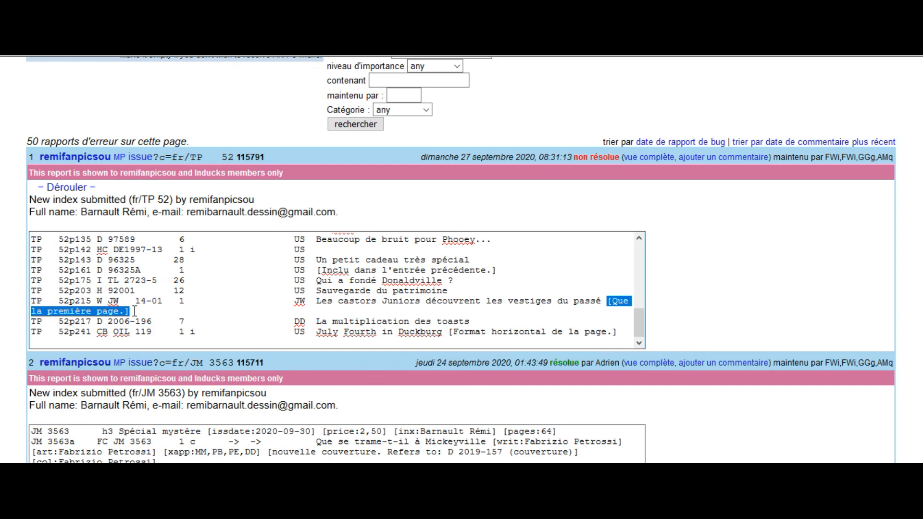
{"action": "left_click", "coordinate": [569, 360]}
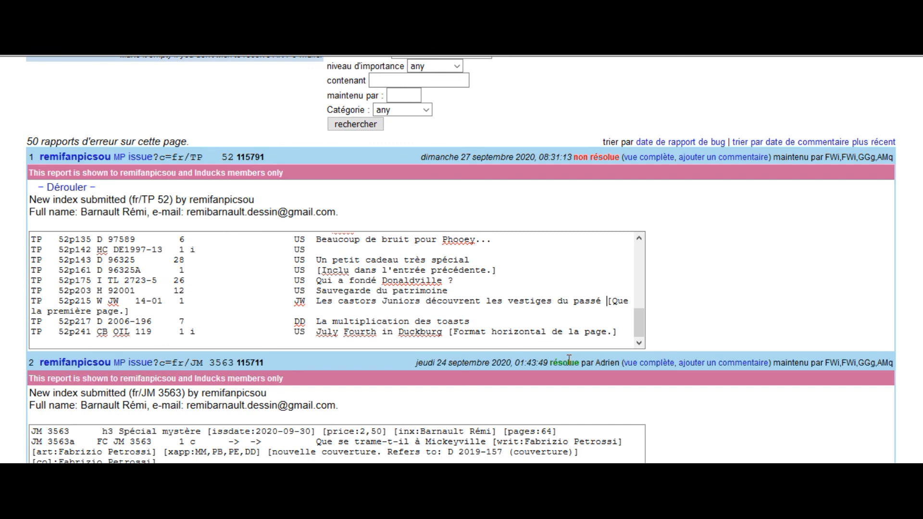
Step: Leave the COAzilla error reports and return to the Inducks home page
{"action": "scroll", "coordinate": [570, 360], "scroll_direction": "up", "scroll_amount": 3}
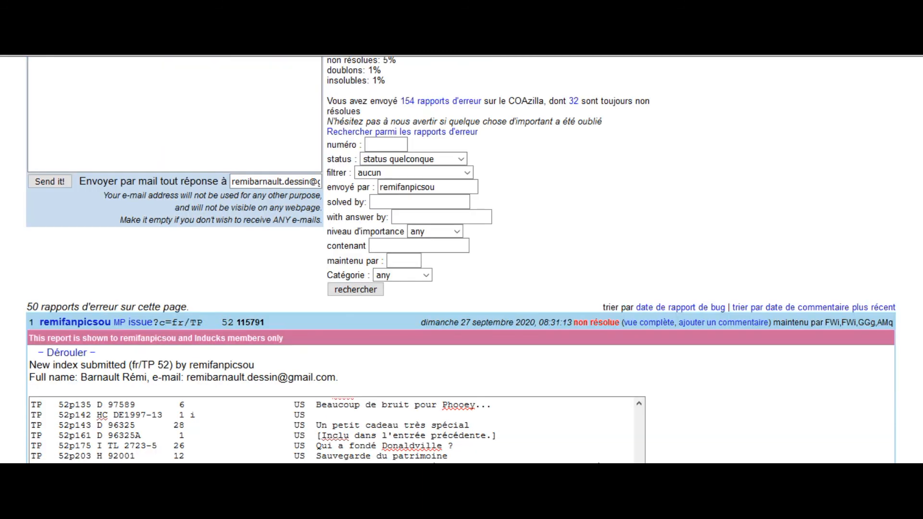
{"action": "scroll", "coordinate": [846, 438], "scroll_direction": "up", "scroll_amount": 6}
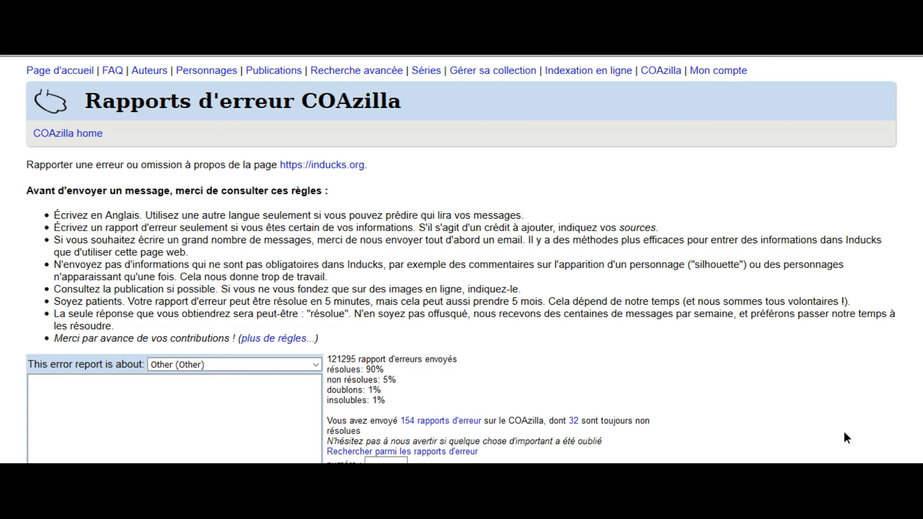
{"action": "left_click", "coordinate": [57, 70]}
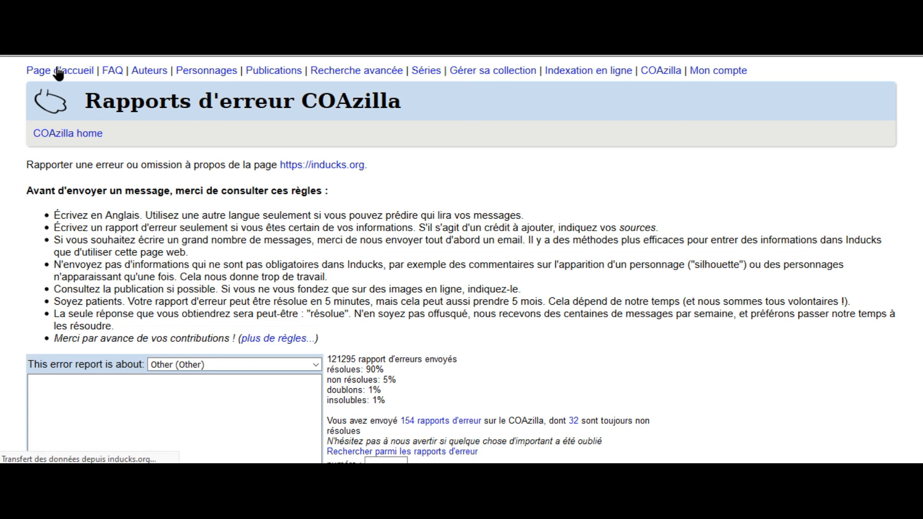